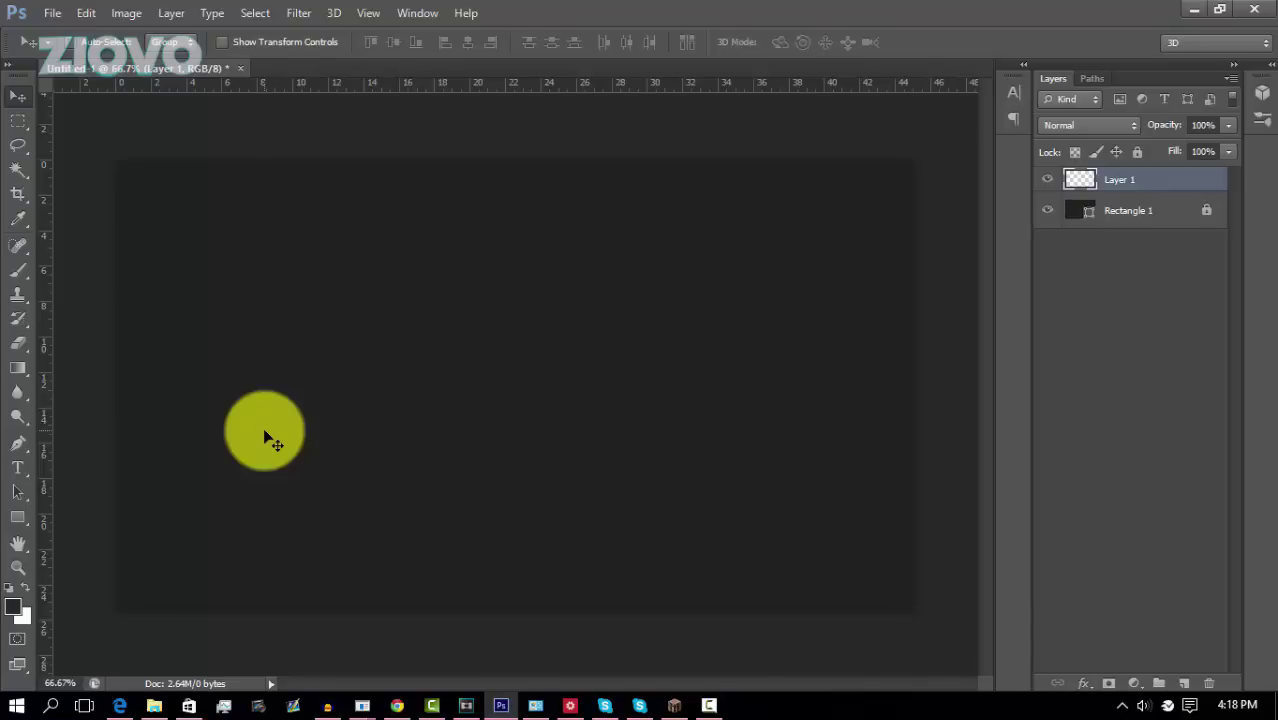
# Step: Select the standard Pen Tool and switch its mode from Shape to Path
pyautogui.click(18, 443)
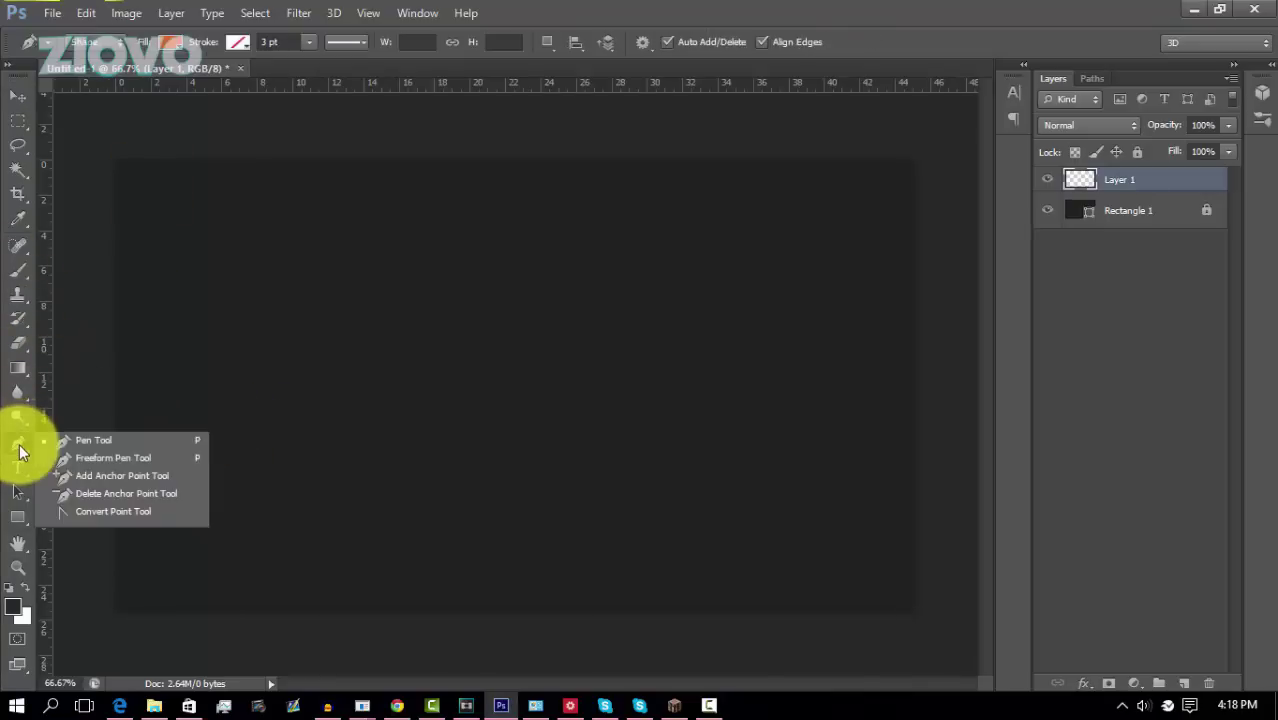
pyautogui.click(133, 445)
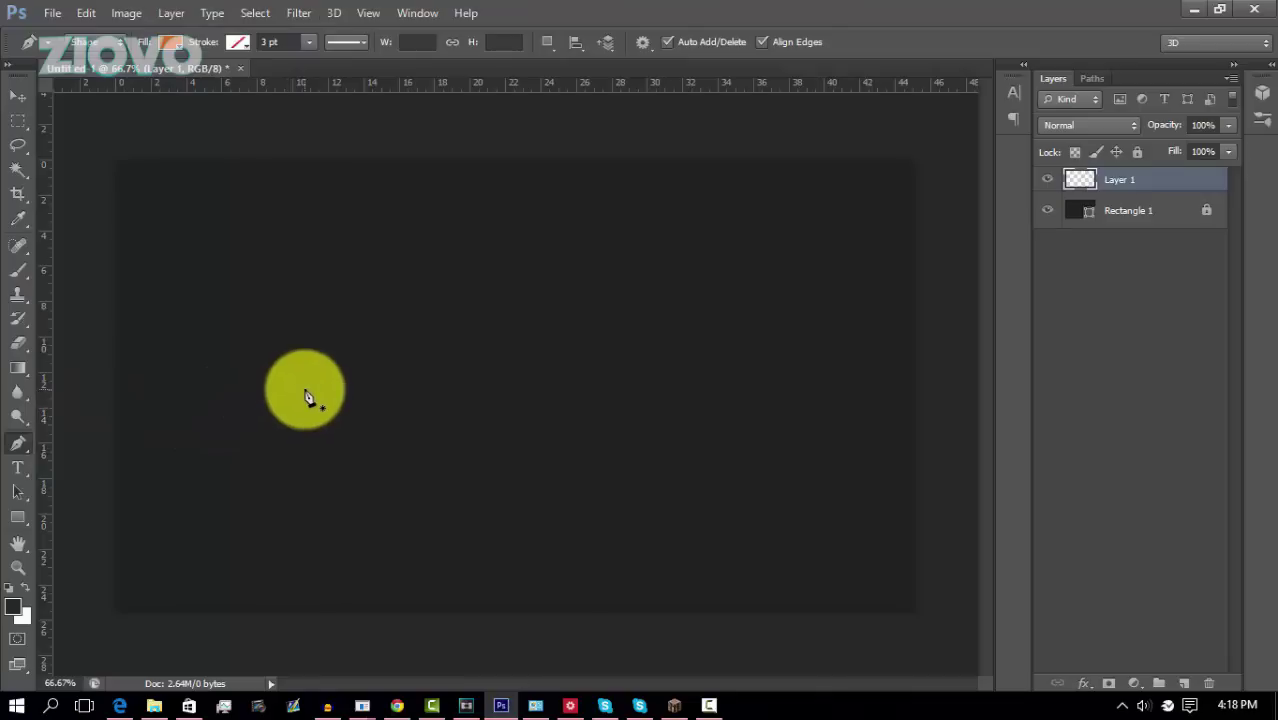
pyautogui.click(20, 446)
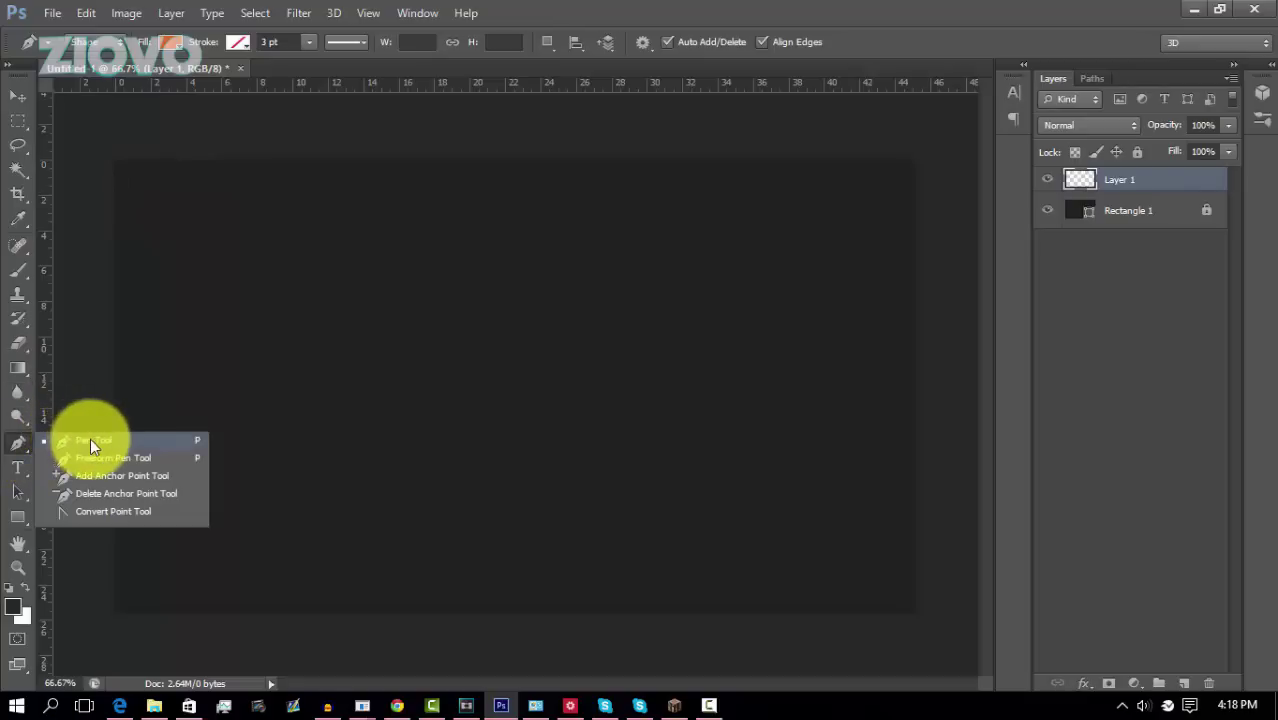
pyautogui.click(101, 47)
pyautogui.click(96, 89)
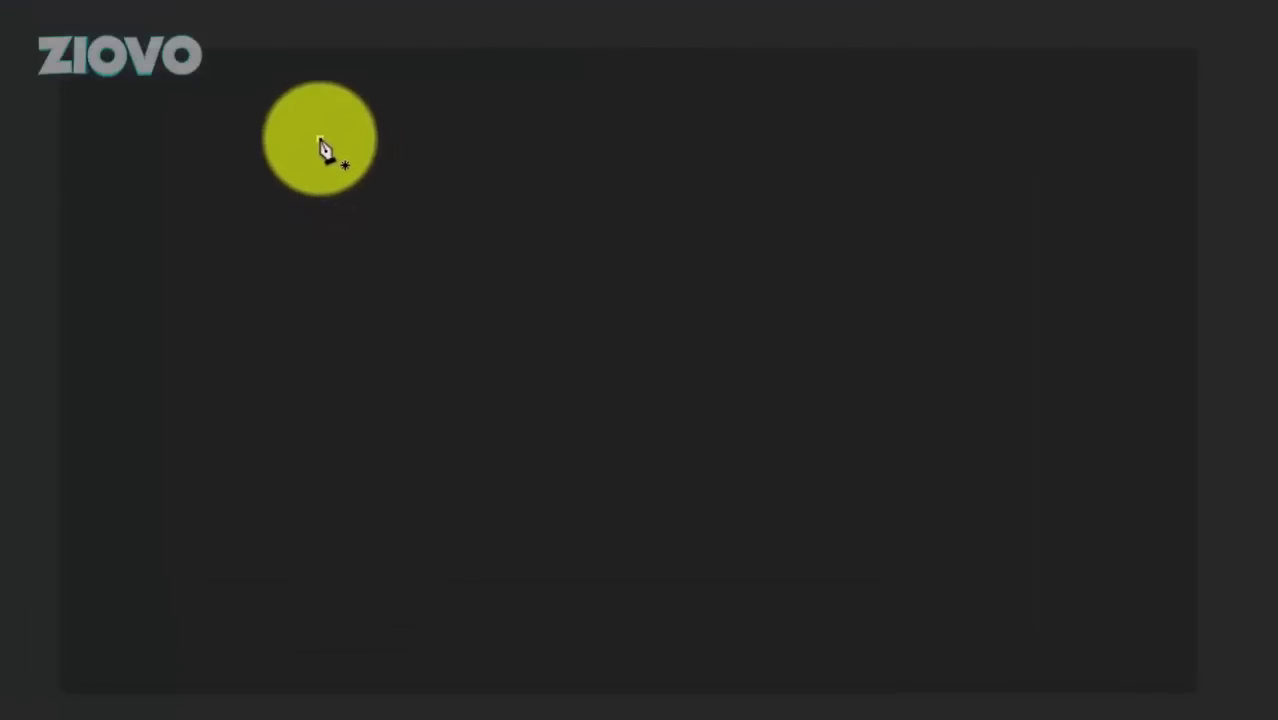
# Step: Place four straight-segment anchors running from near the top down the left side
pyautogui.click(319, 139)
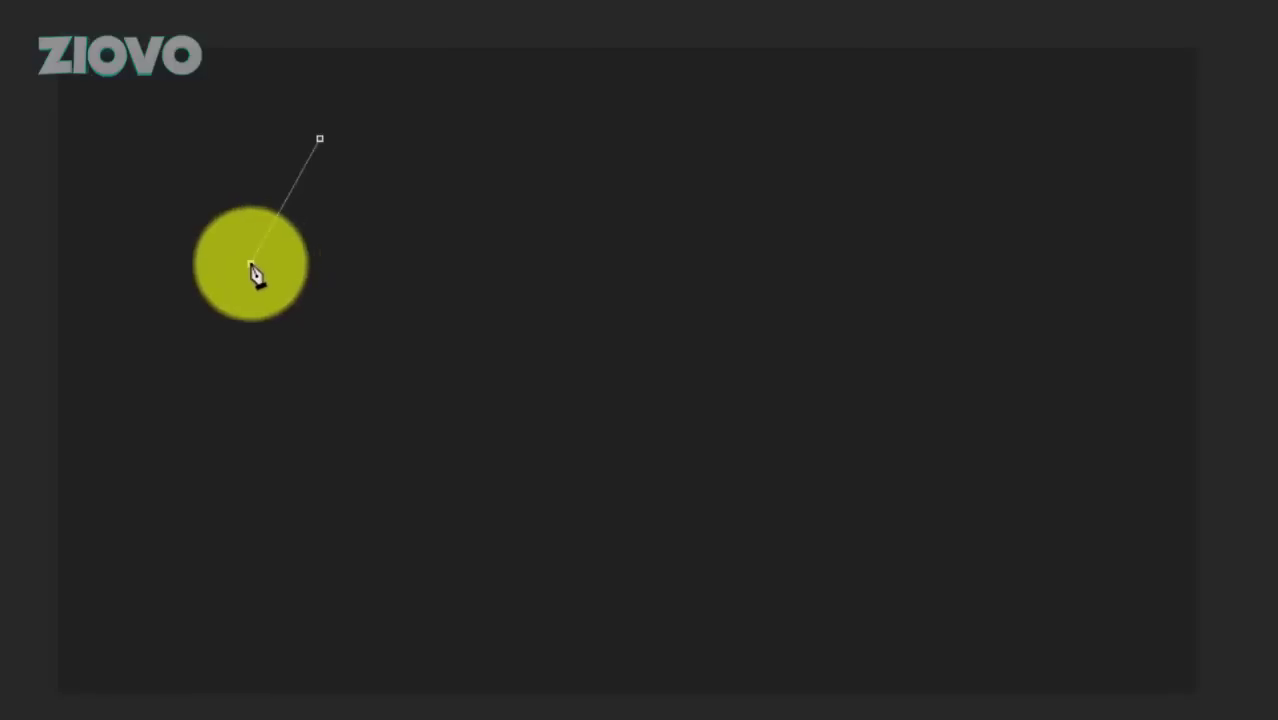
pyautogui.click(250, 263)
pyautogui.click(250, 419)
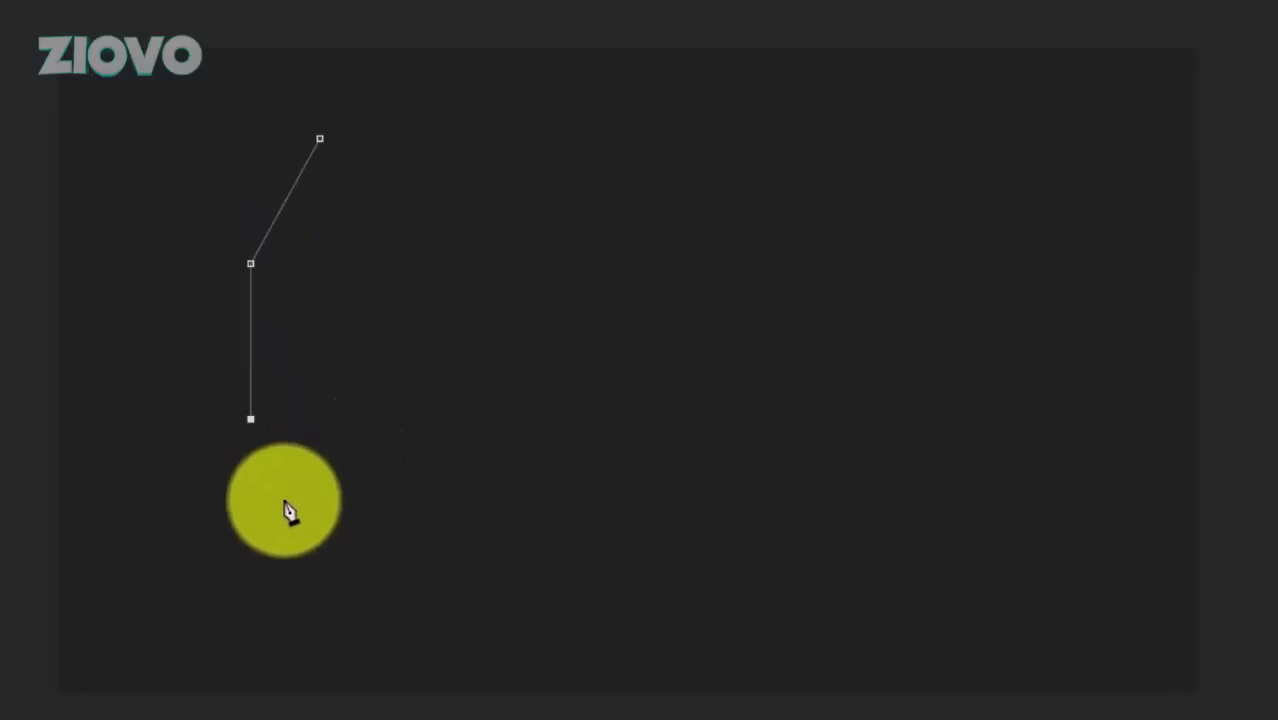
pyautogui.click(215, 557)
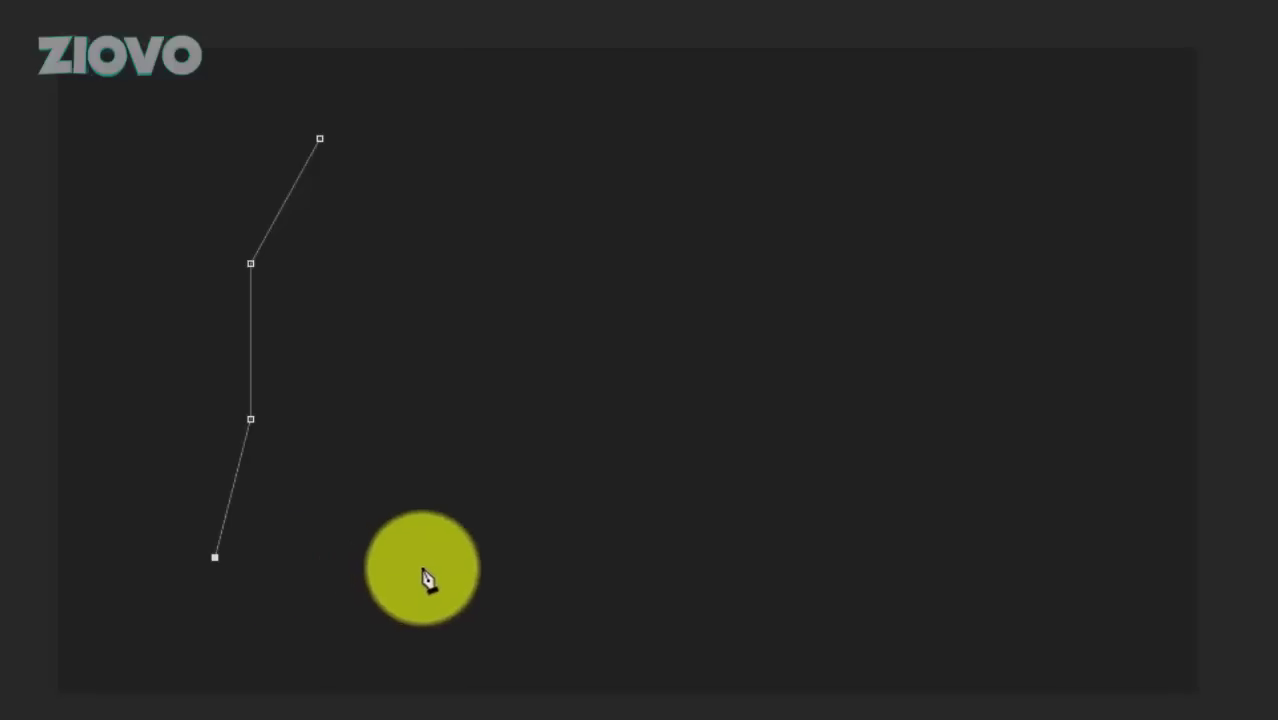
# Step: Try curved anchors along the bottom, then undo them
pyautogui.click(440, 557)
pyautogui.moveTo(440, 557); pyautogui.dragTo(506, 378)
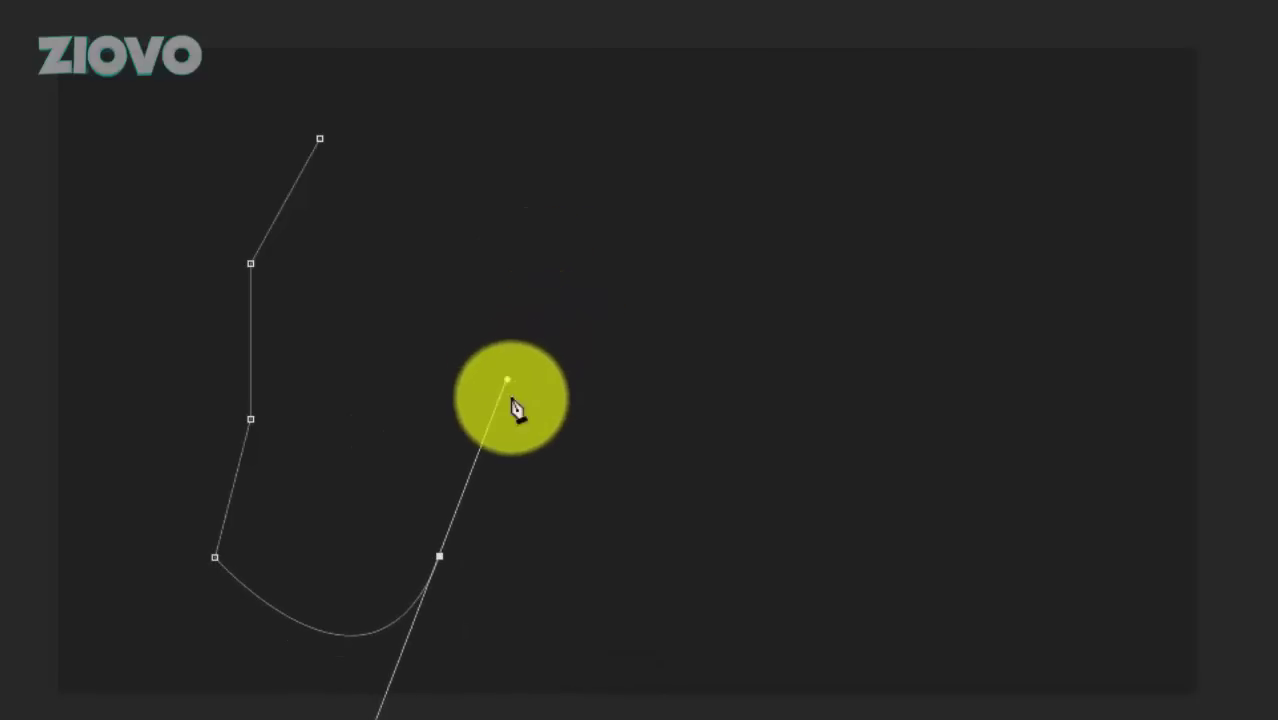
pyautogui.hotkey('ctrl', 'z')
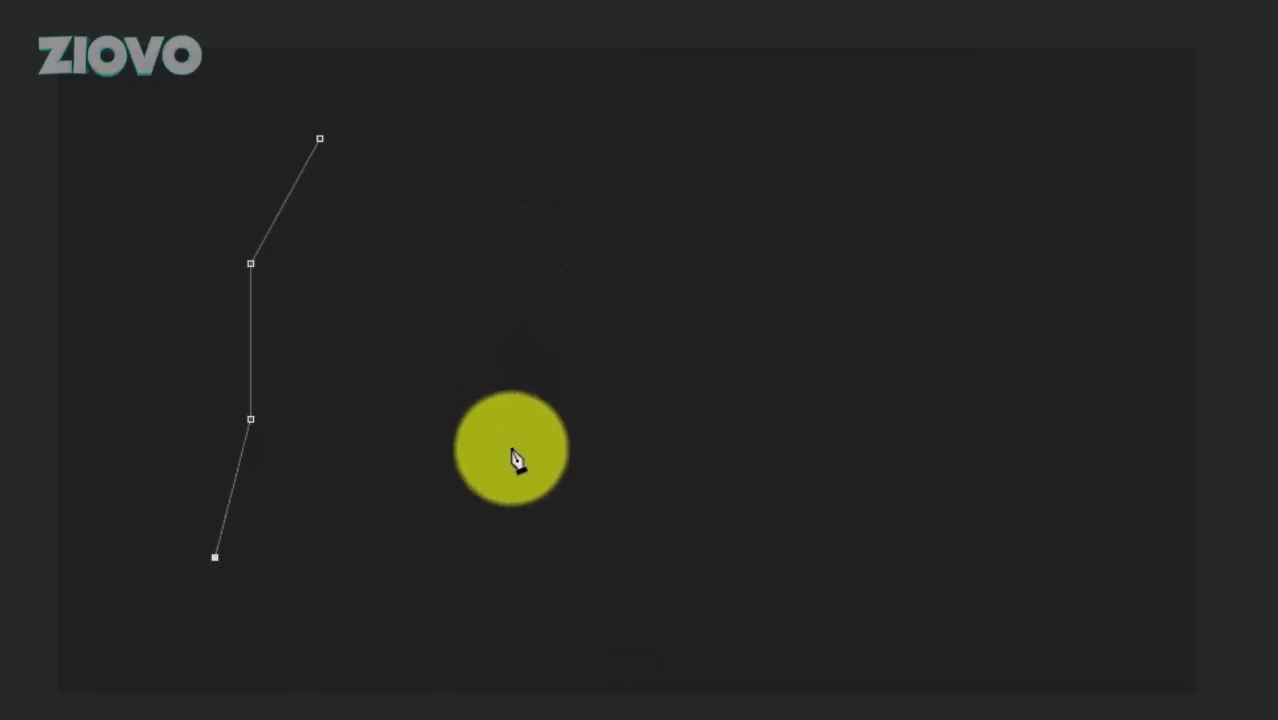
pyautogui.moveTo(429, 556); pyautogui.dragTo(552, 317)
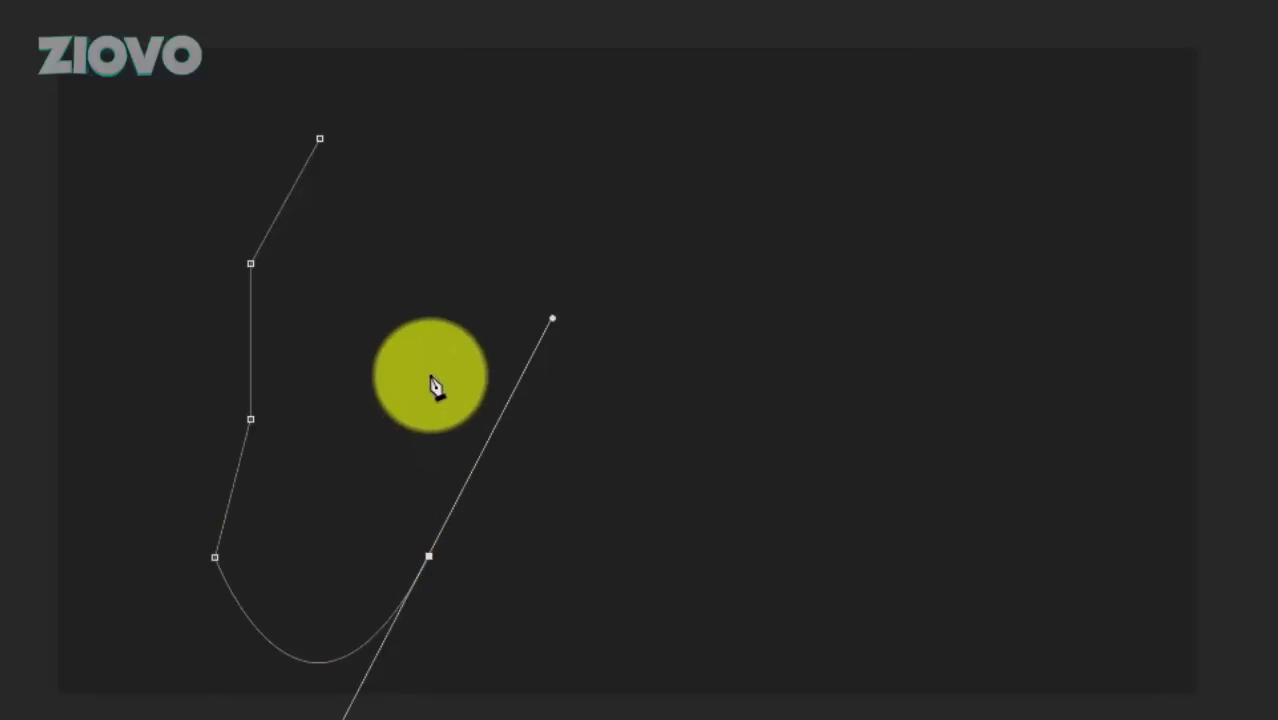
pyautogui.click(430, 378)
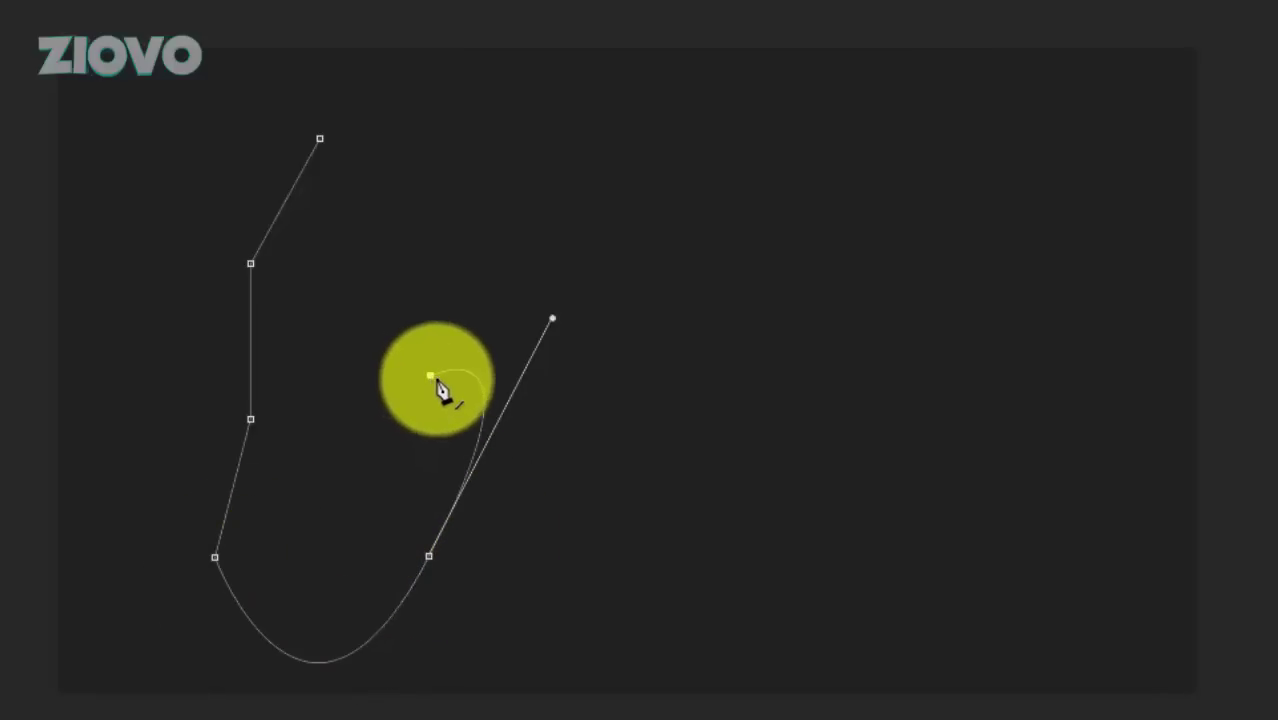
pyautogui.hotkey('ctrl', 'z')
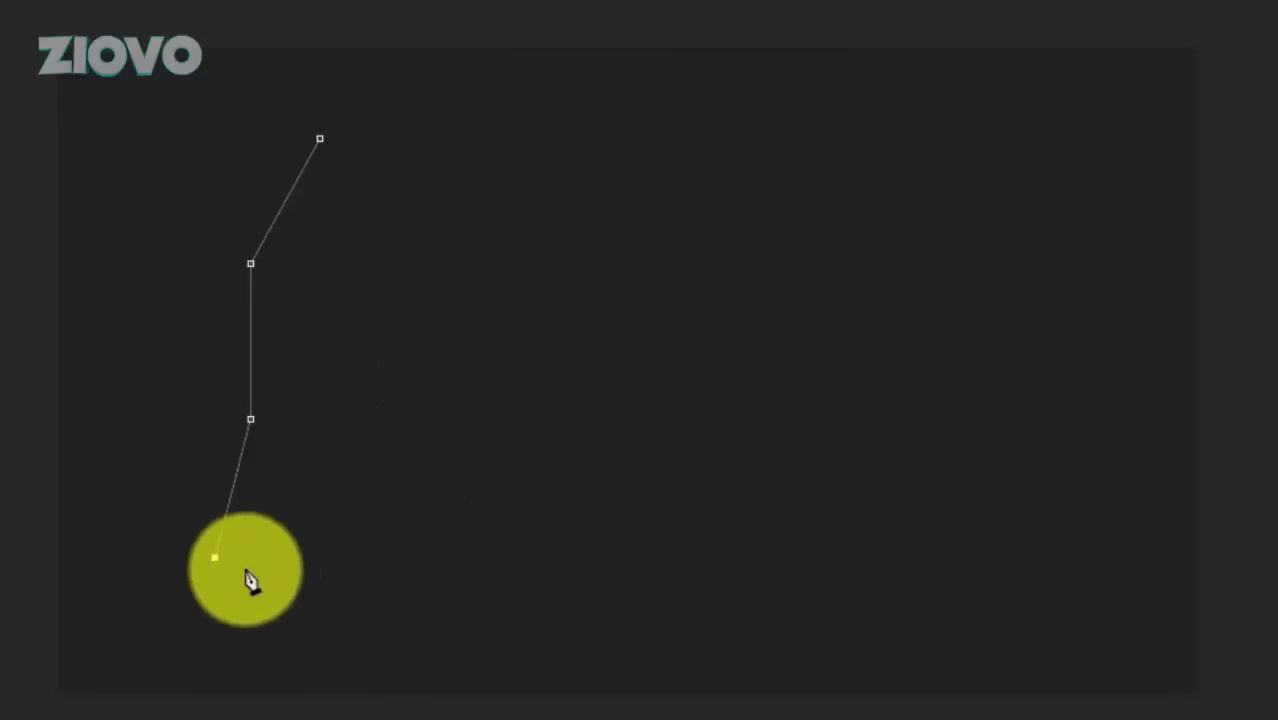
# Step: Retry curved bottom anchors and undo each attempt, leaving three anchors ending at the vertical segment
pyautogui.moveTo(425, 575); pyautogui.dragTo(438, 488)
pyautogui.moveTo(459, 425); pyautogui.dragTo(536, 343)
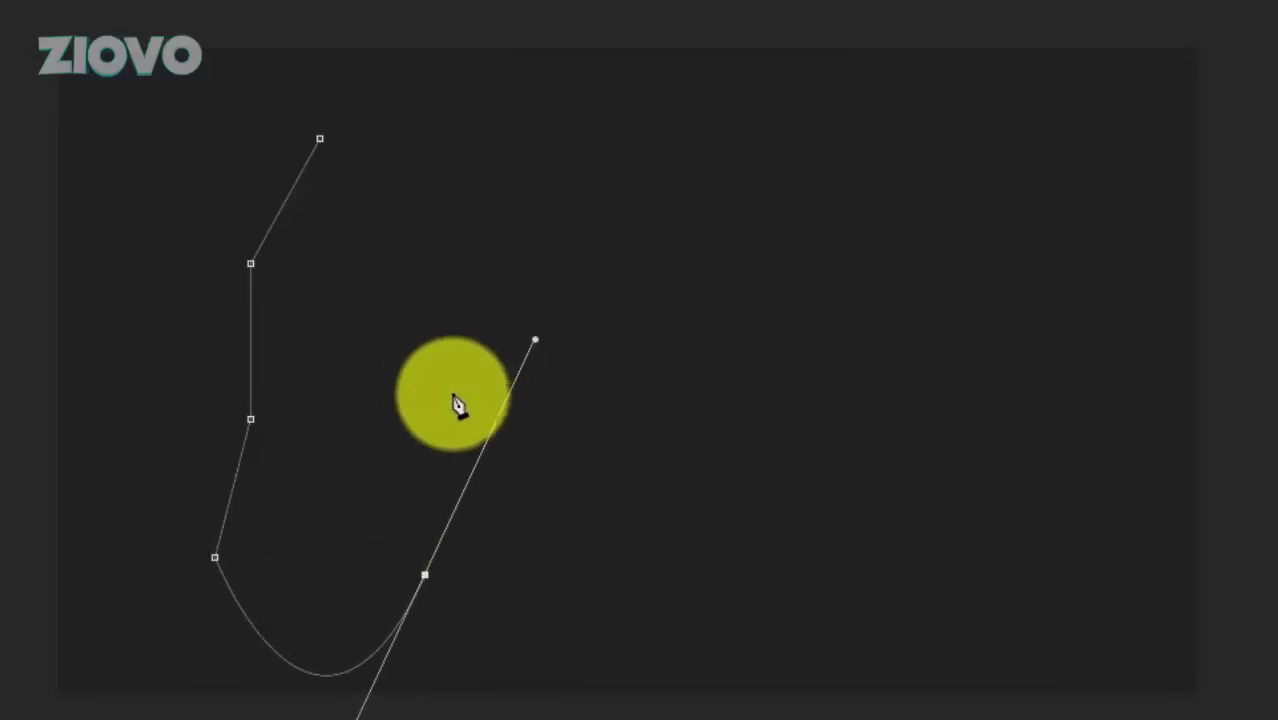
pyautogui.click(397, 410)
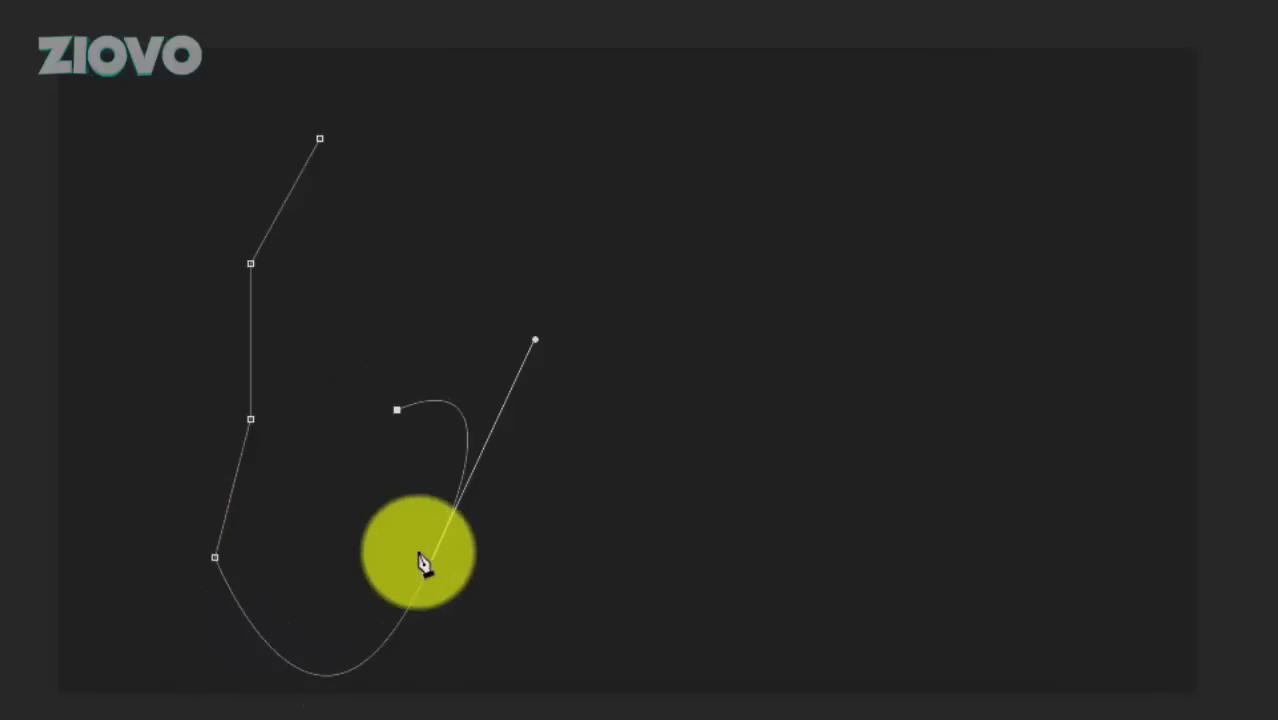
pyautogui.hotkey('ctrl', 'z')
pyautogui.hotkey('ctrl', 'z')
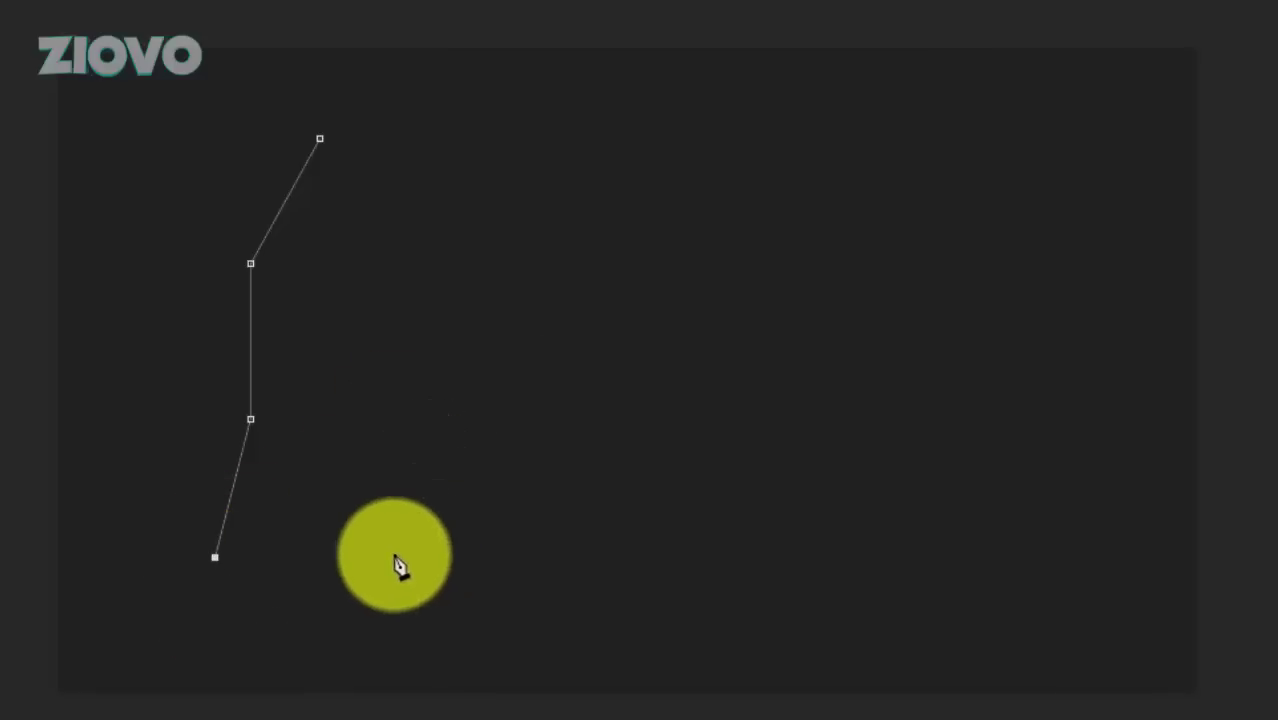
pyautogui.moveTo(403, 569); pyautogui.dragTo(526, 367)
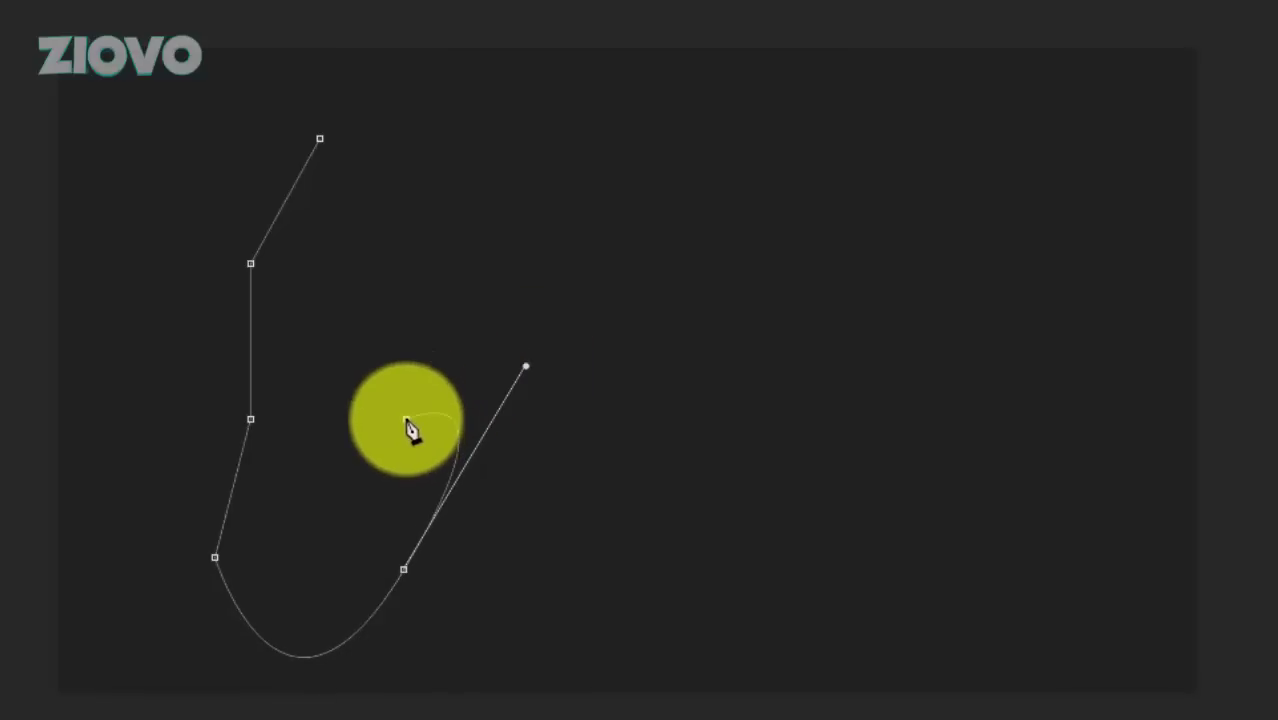
pyautogui.click(406, 419)
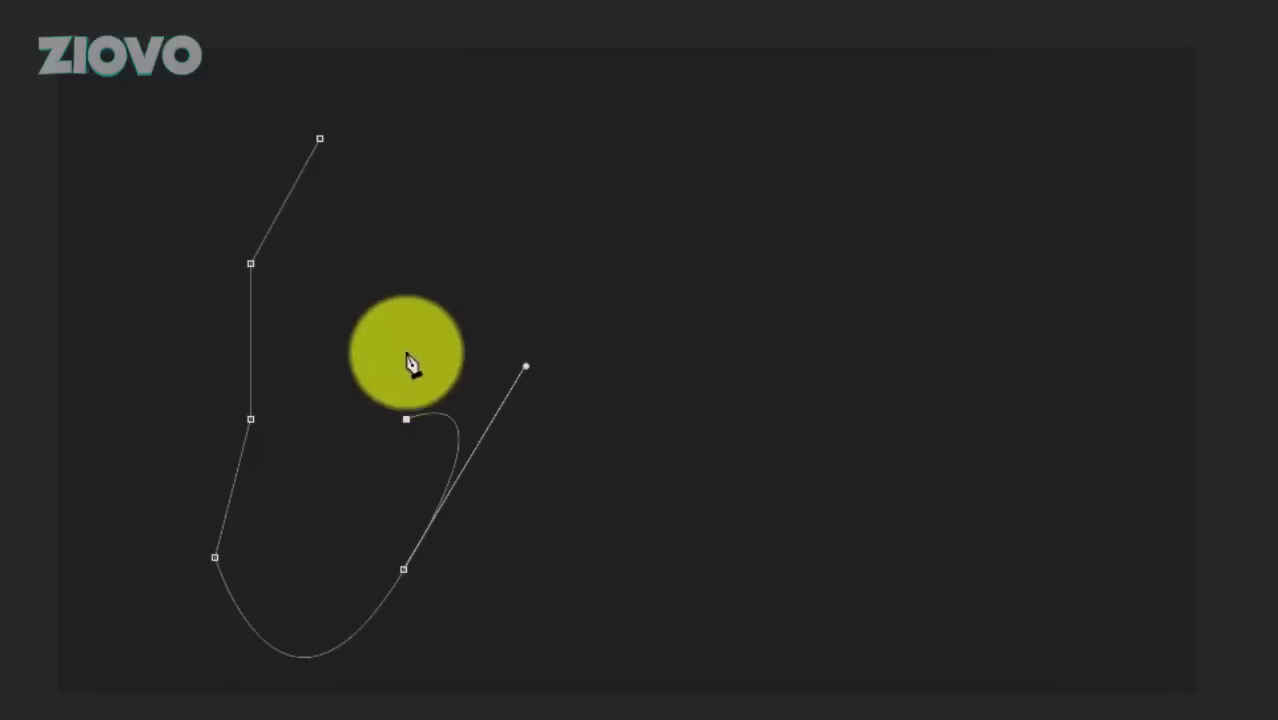
pyautogui.hotkey('ctrl', 'z')
pyautogui.hotkey('ctrl', 'z')
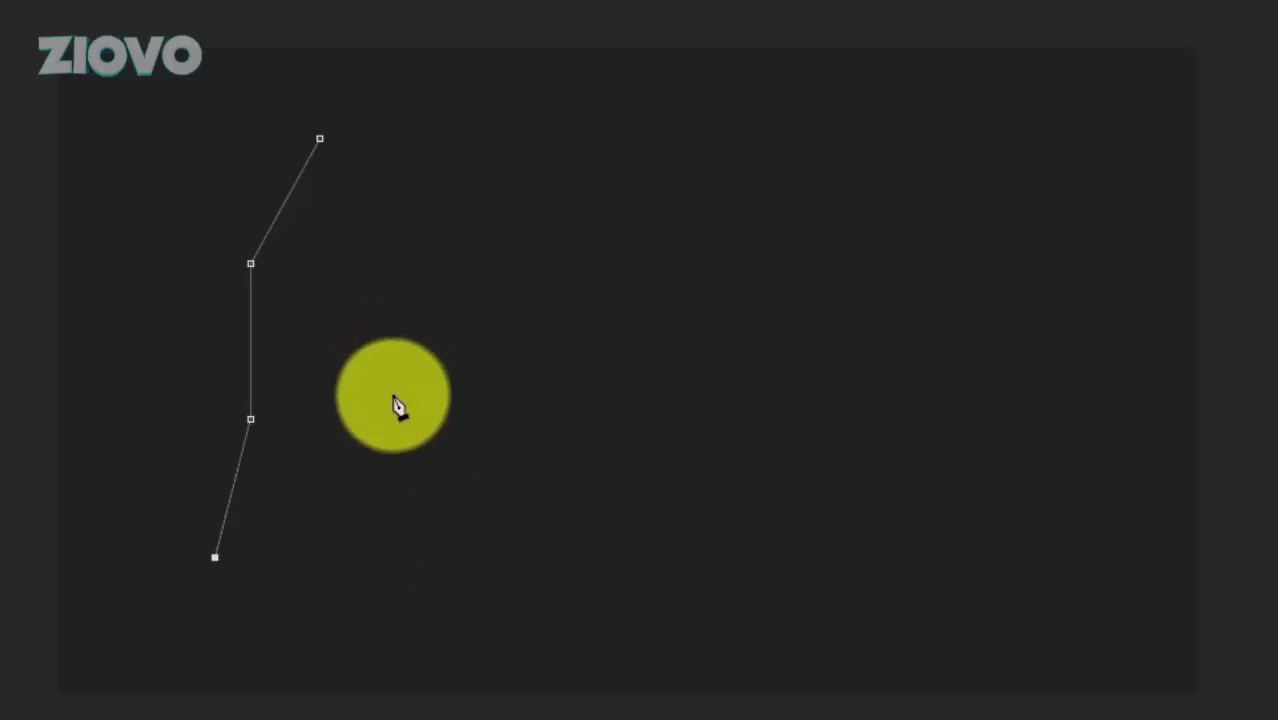
pyautogui.moveTo(400, 567); pyautogui.dragTo(480, 328)
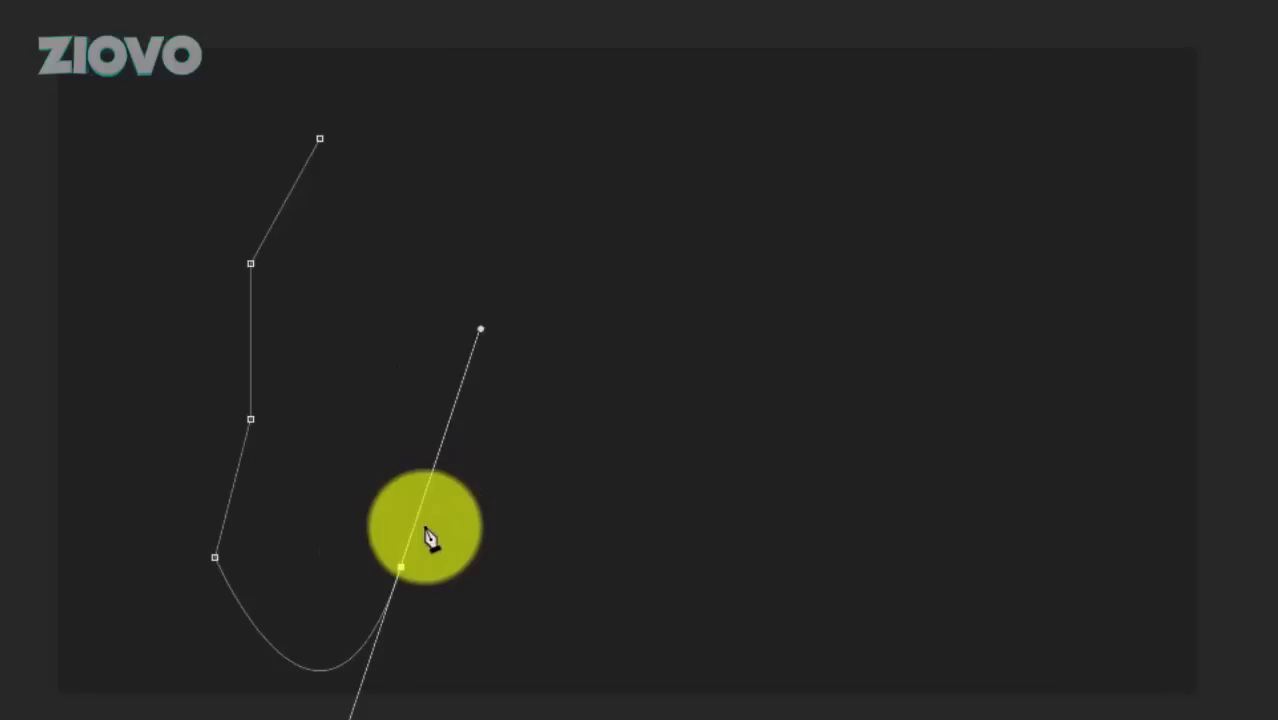
pyautogui.click(401, 567)
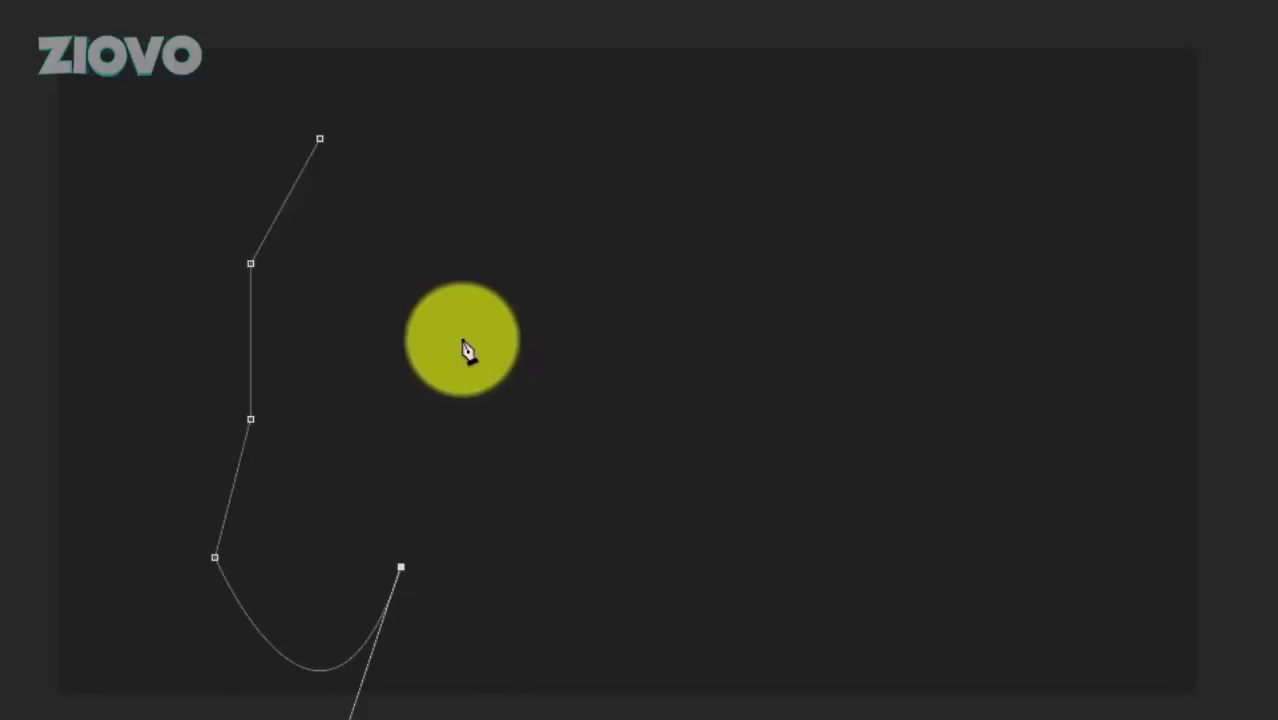
pyautogui.click(365, 411)
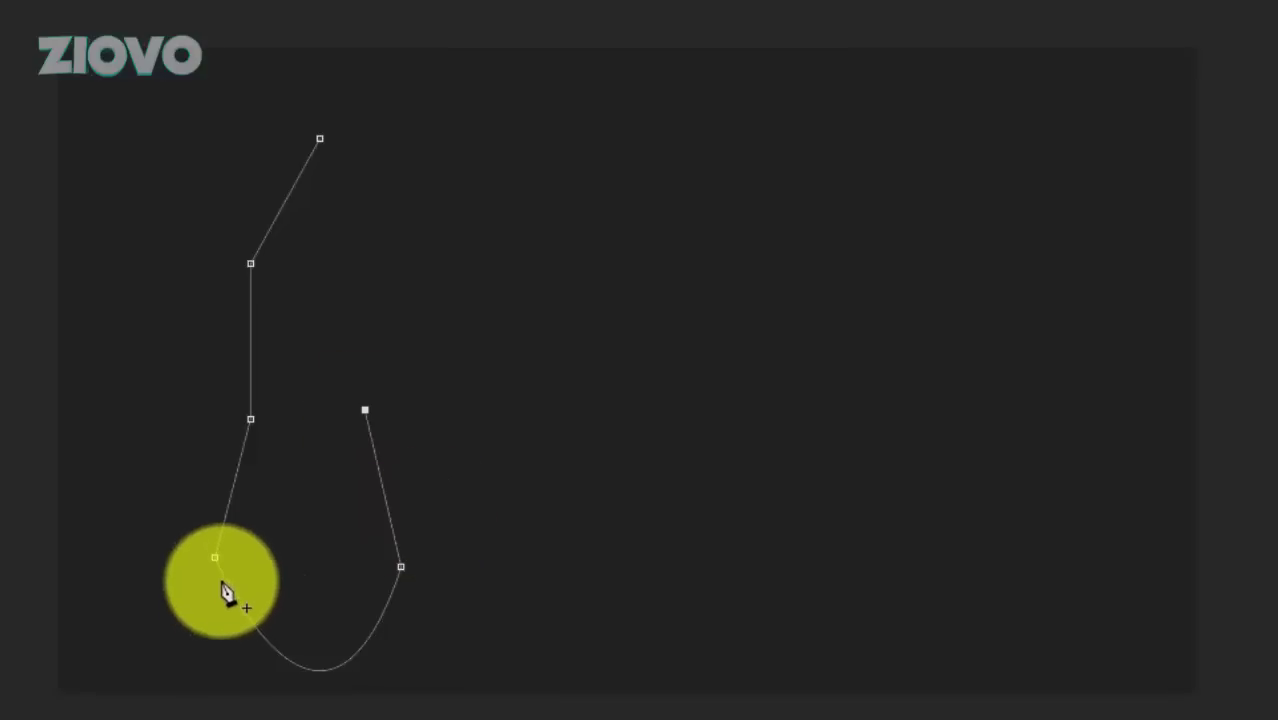
pyautogui.hotkey('ctrl', 'z')
pyautogui.hotkey('ctrl', 'z')
pyautogui.hotkey('ctrl', 'z')
pyautogui.hotkey('ctrl', 'z')
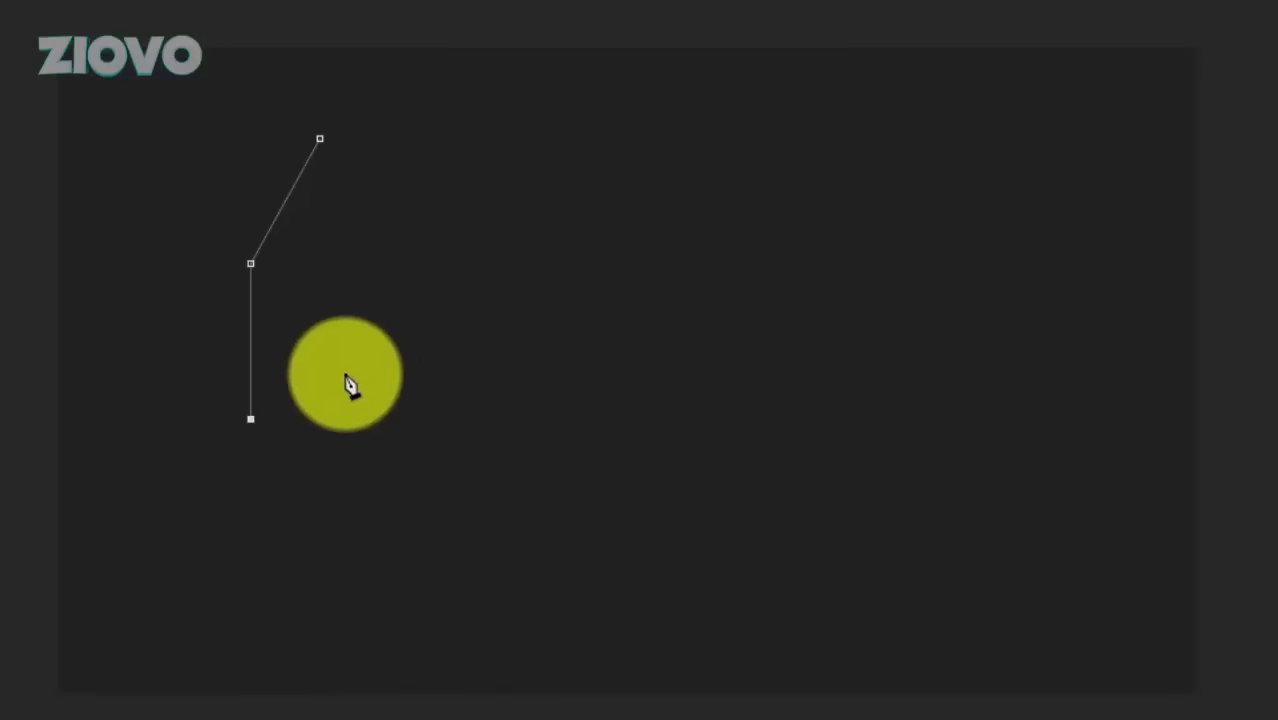
# Step: Add a lower-left corner, a curved bottom edge and right-side corners, closing the path at the top point
pyautogui.click(207, 533)
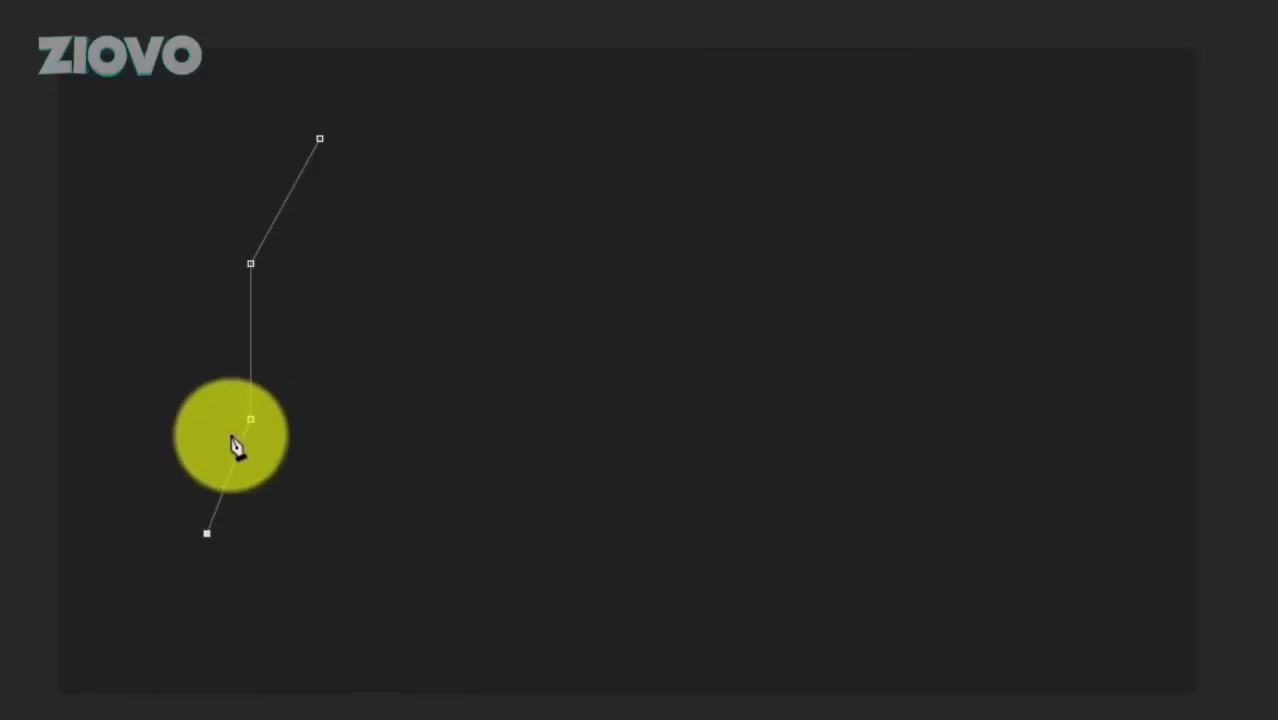
pyautogui.moveTo(410, 538); pyautogui.dragTo(541, 274)
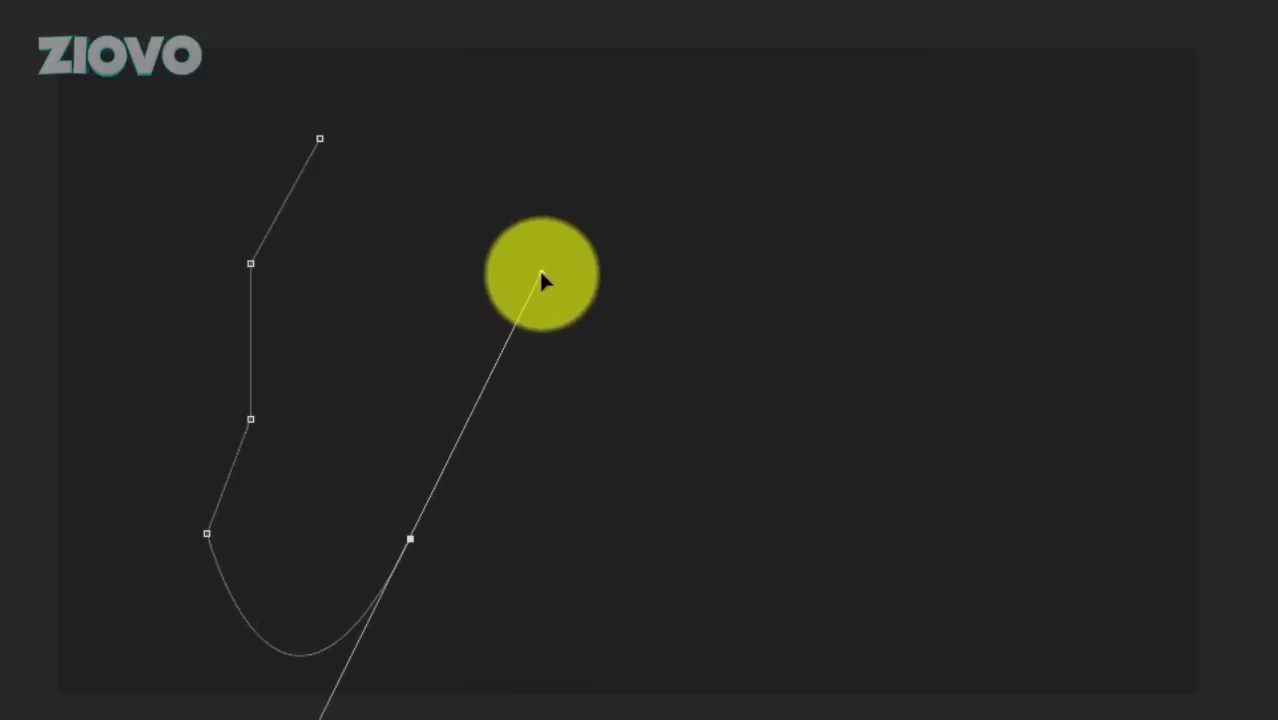
pyautogui.click(410, 538)
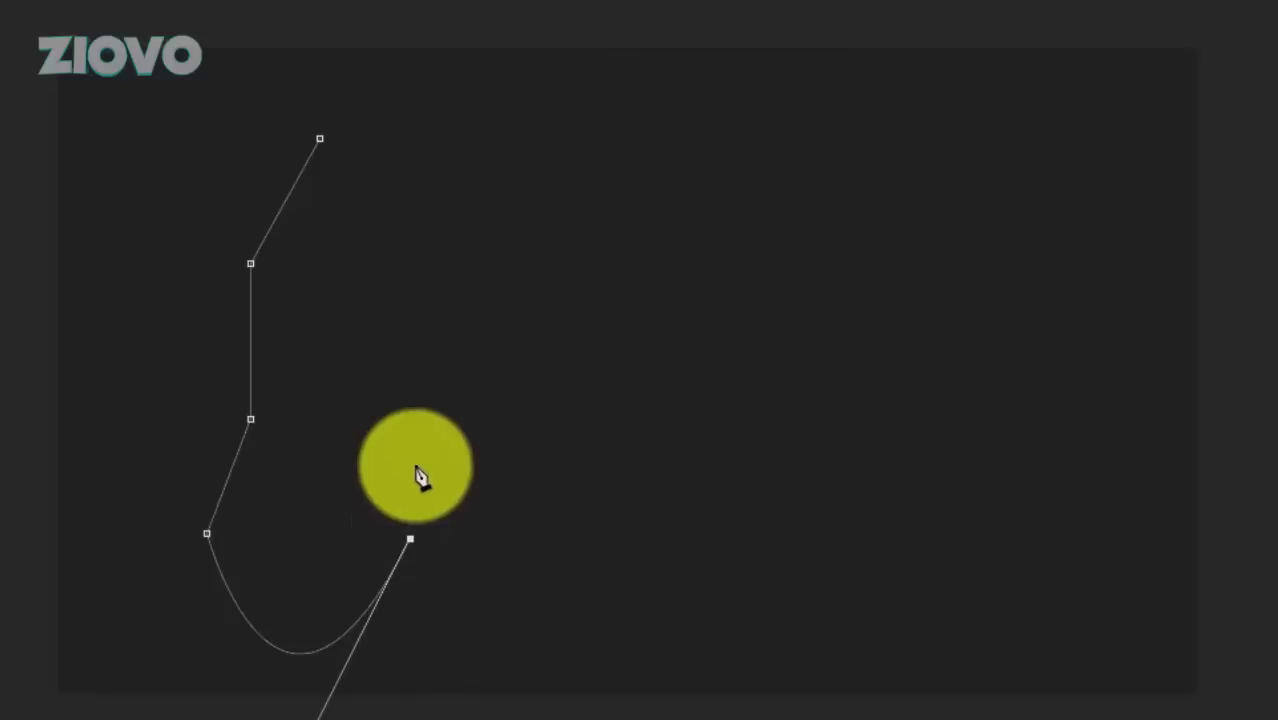
pyautogui.moveTo(360, 408); pyautogui.dragTo(277, 297)
pyautogui.hotkey('ctrl', 'z')
pyautogui.click(379, 424)
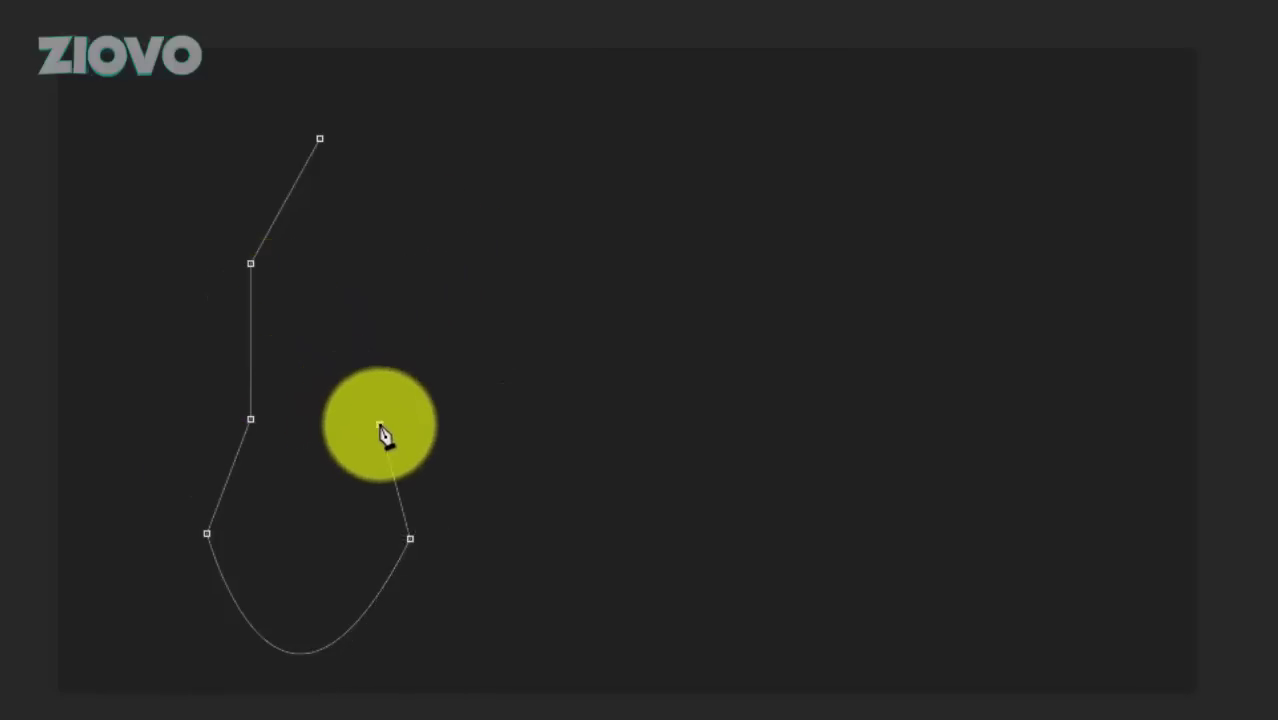
pyautogui.click(386, 263)
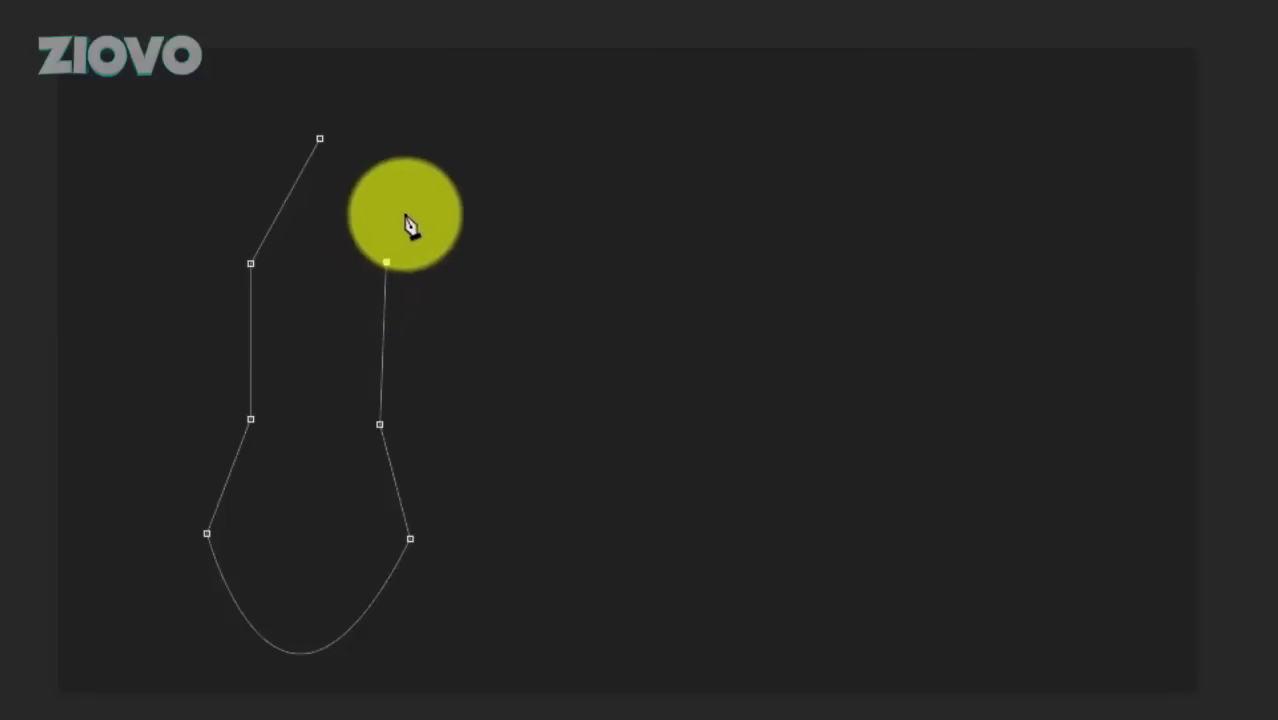
pyautogui.click(319, 138)
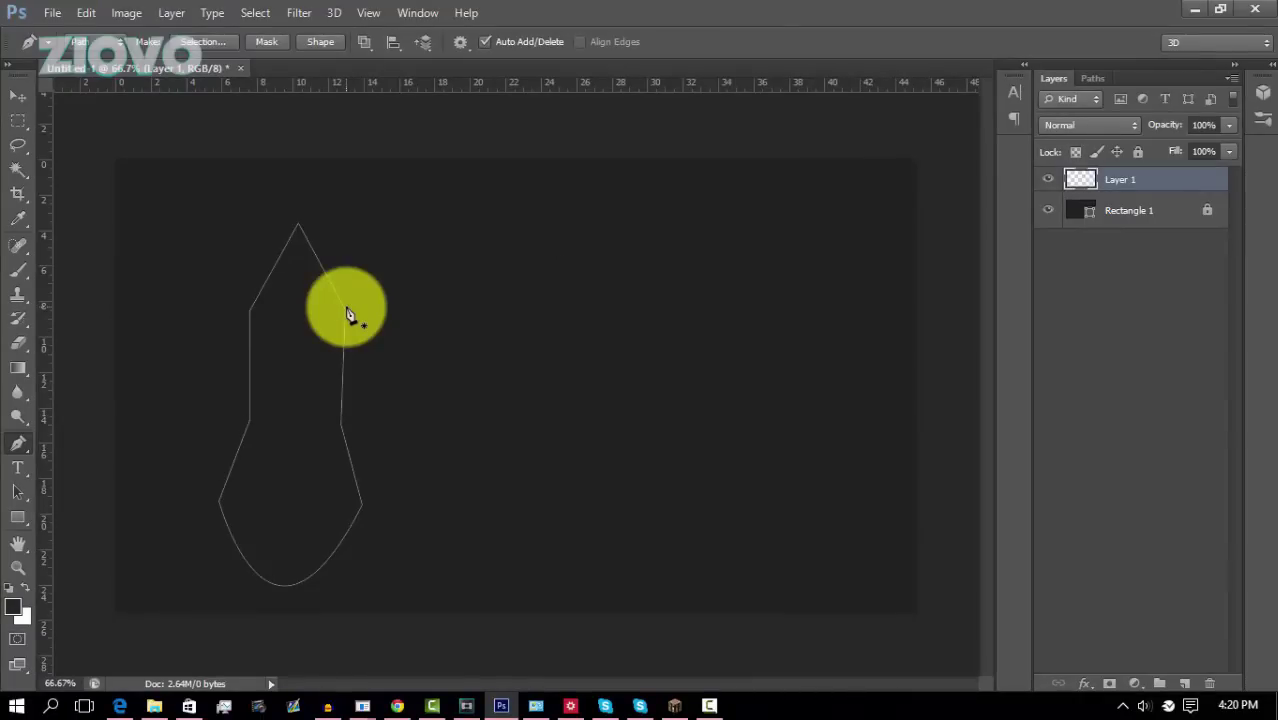
# Step: Pull the top anchor into a pointed tip and reshape the bottom curve to arch upward
pyautogui.keyDown('ctrl'); pyautogui.click(341, 298); pyautogui.keyUp('ctrl')
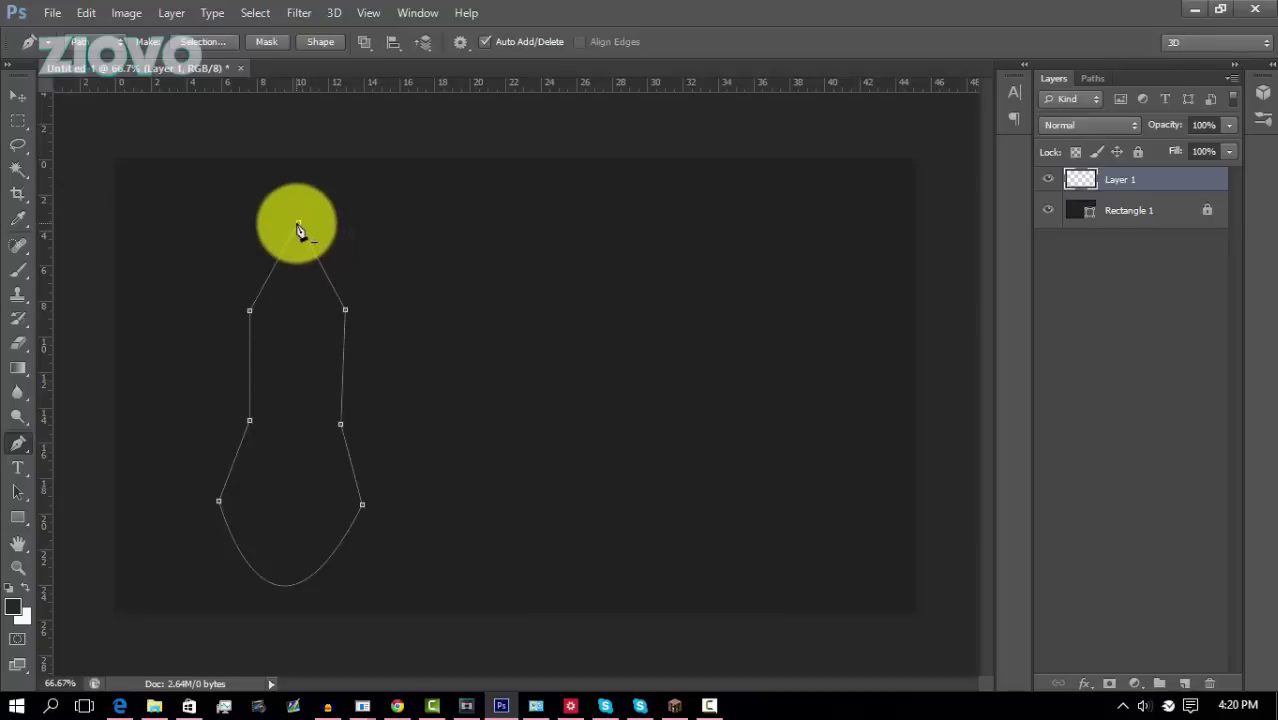
pyautogui.moveTo(300, 230)
pyautogui.mouseDown()
pyautogui.moveTo(314, 428)
pyautogui.moveTo(272, 230)
pyautogui.moveTo(418, 192)
pyautogui.moveTo(285, 280)
pyautogui.moveTo(302, 340)
pyautogui.moveTo(280, 243)
pyautogui.moveTo(306, 220)
pyautogui.moveTo(298, 240)
pyautogui.mouseUp()
pyautogui.keyDown('ctrl'); pyautogui.click(219, 502); pyautogui.keyUp('ctrl')
pyautogui.click(343, 590)
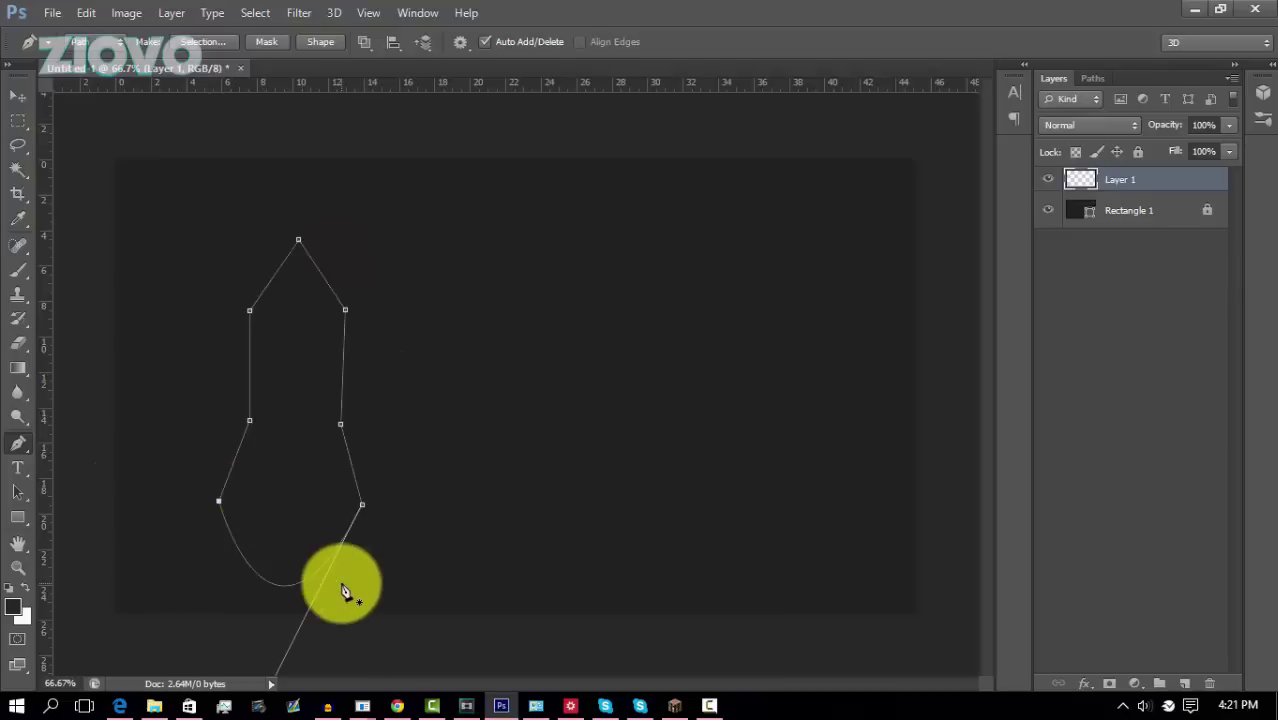
pyautogui.hotkey('ctrl', '-')
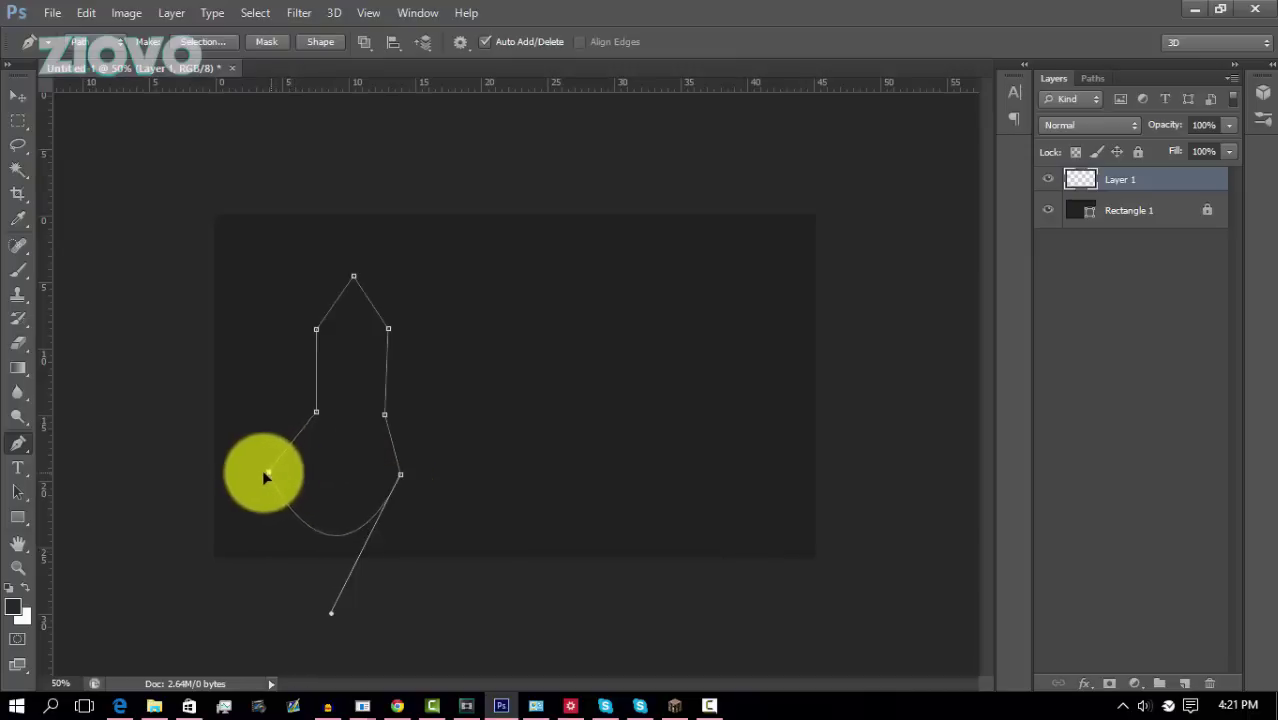
pyautogui.moveTo(303, 471)
pyautogui.mouseDown()
pyautogui.moveTo(334, 471)
pyautogui.moveTo(297, 476)
pyautogui.mouseUp()
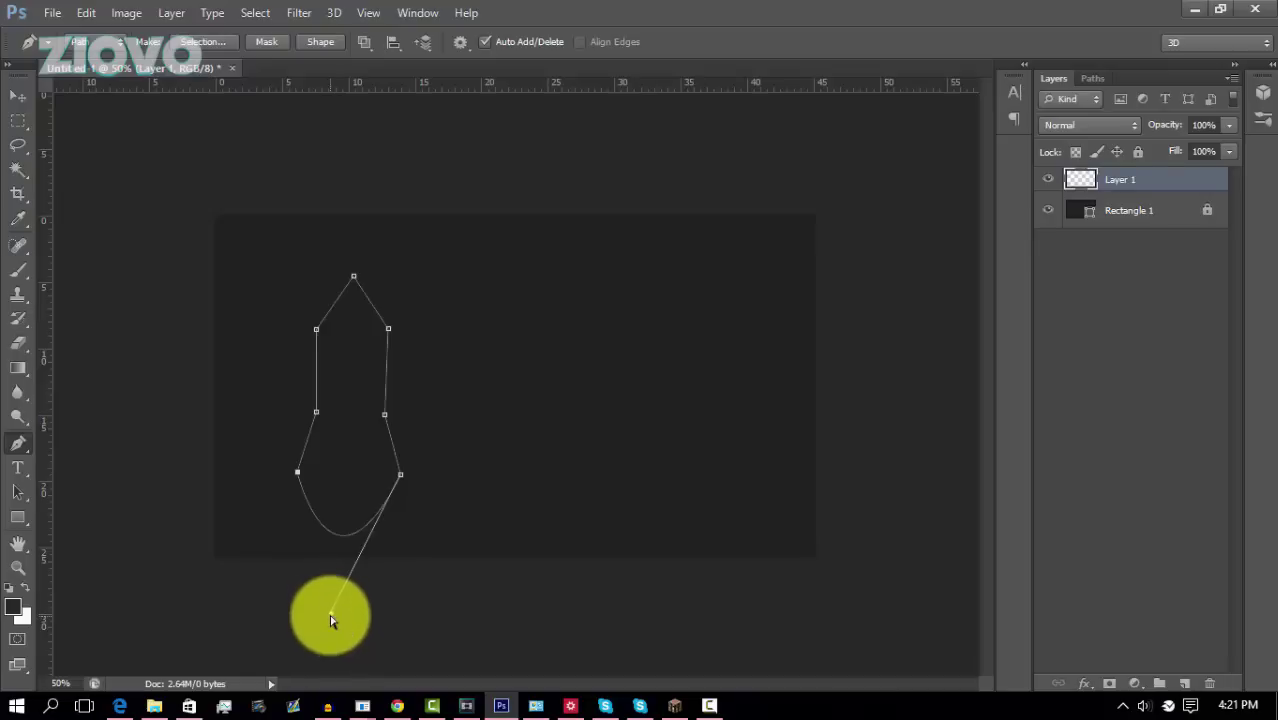
pyautogui.moveTo(331, 614); pyautogui.dragTo(351, 371)
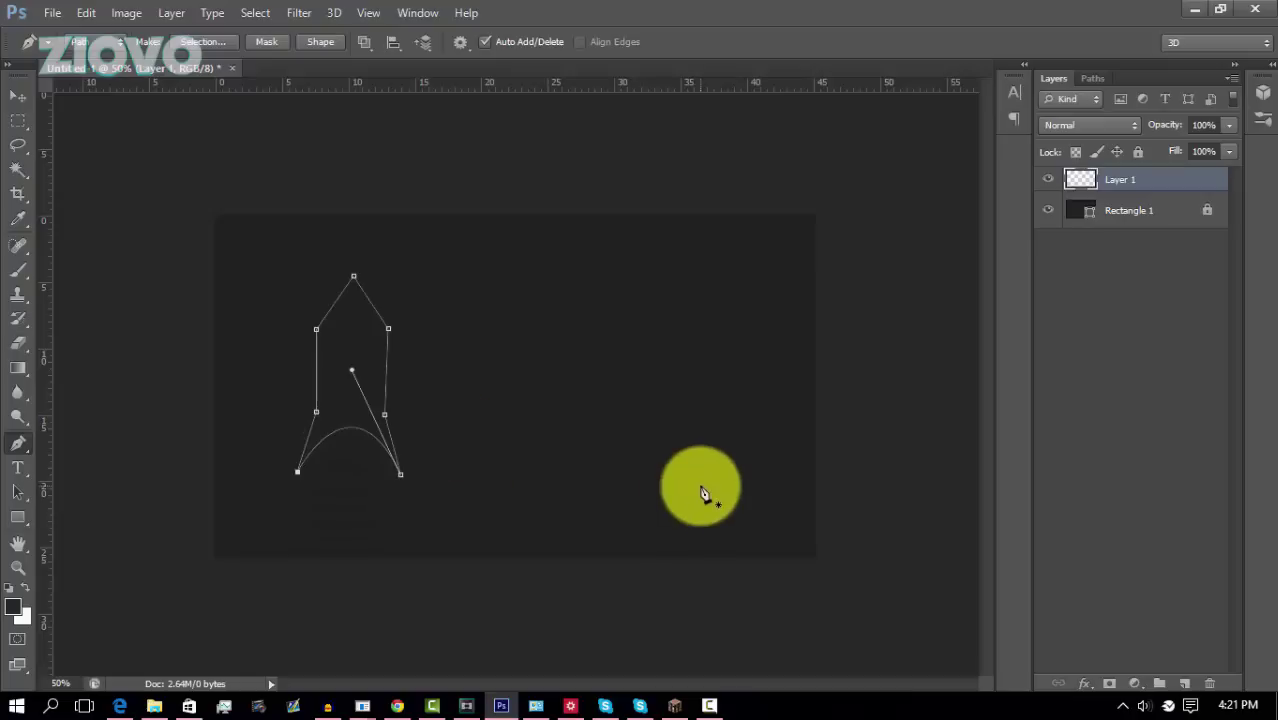
# Step: Try deleting and adding anchors on the upper-right edge, undoing both edits
pyautogui.click(388, 330)
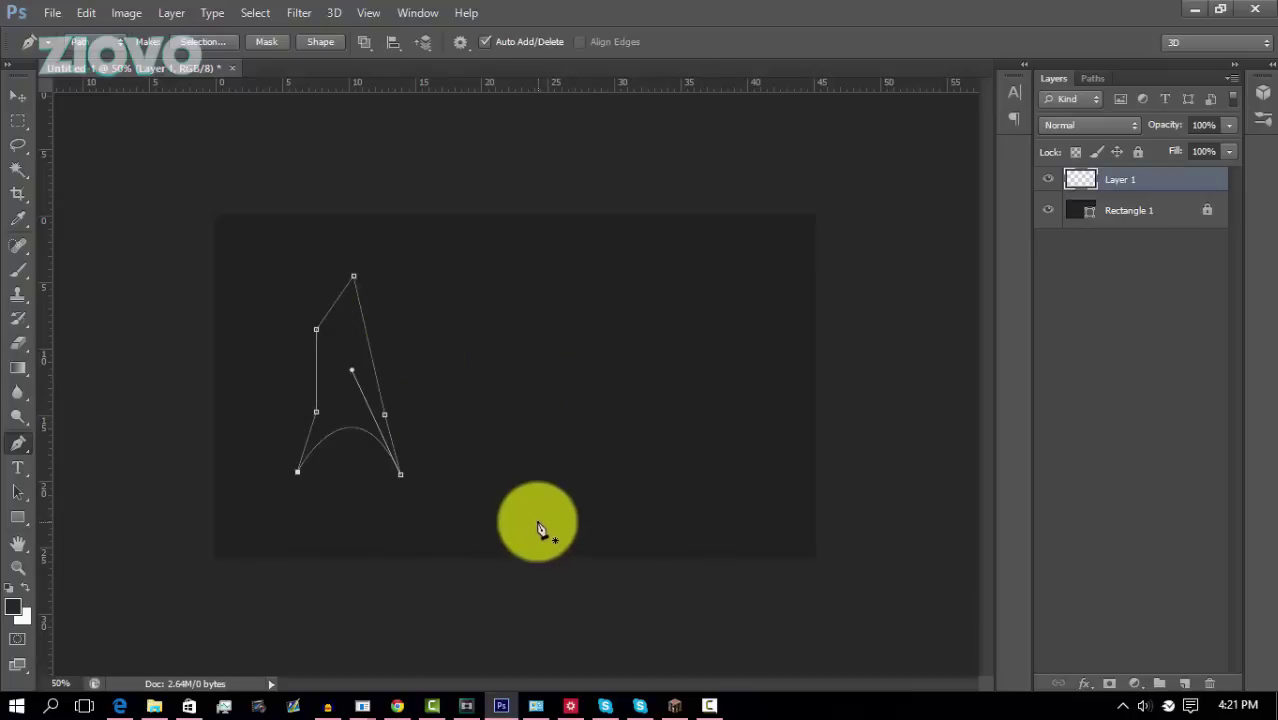
pyautogui.hotkey('ctrl', 'z')
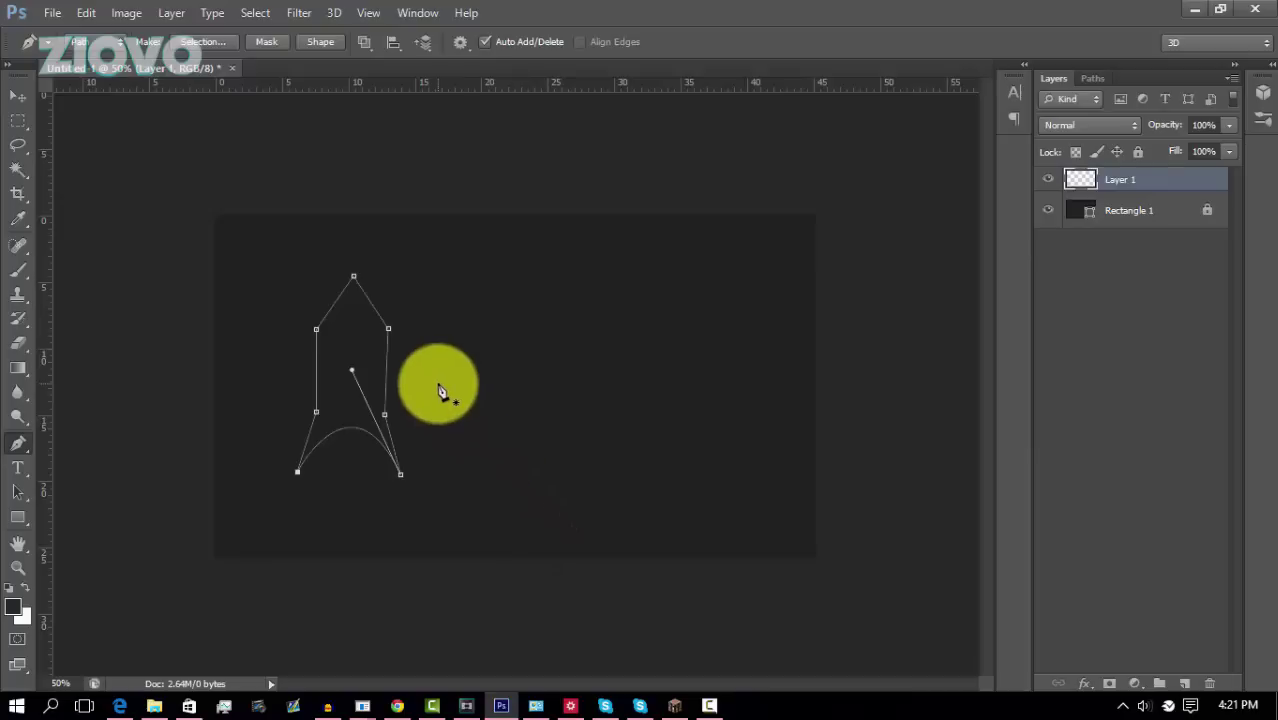
pyautogui.click(370, 302)
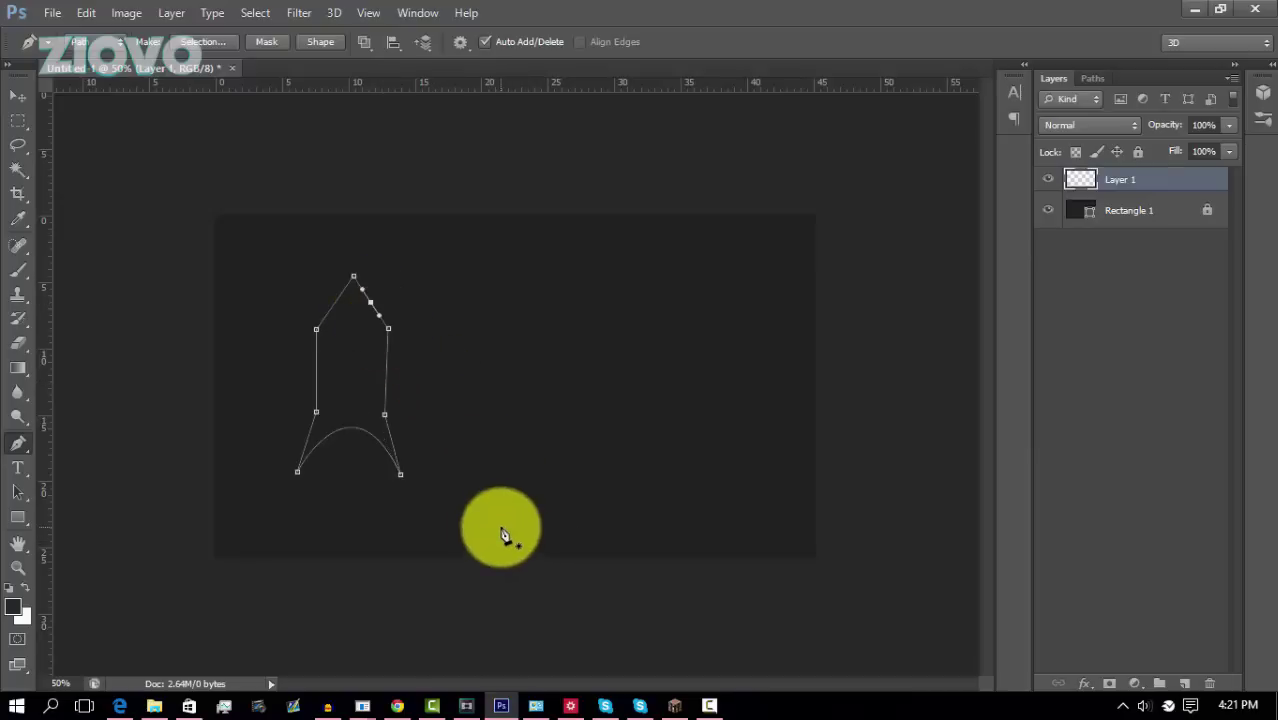
pyautogui.hotkey('ctrl', 'z')
# Step: Fill the rocket-shaped path on Layer 1 with solid red (#ec3939) using Fill Path
pyautogui.rightClick(372, 314)
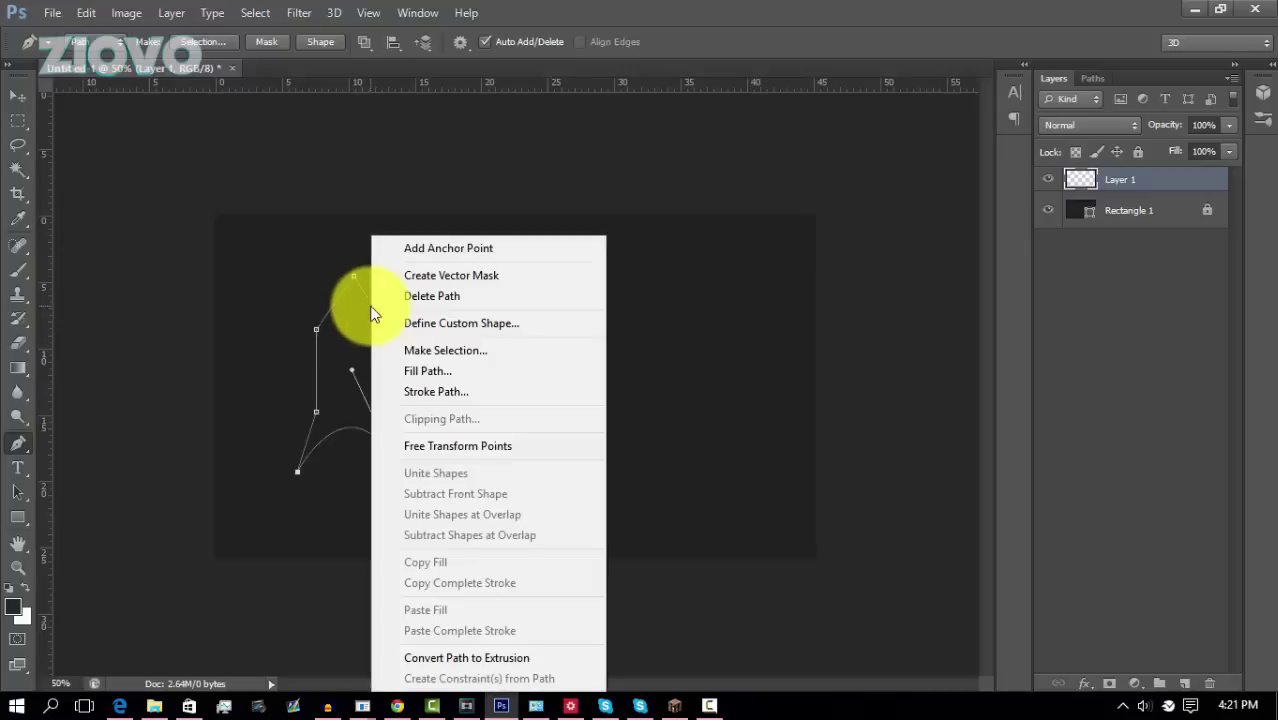
pyautogui.click(442, 371)
pyautogui.click(586, 189)
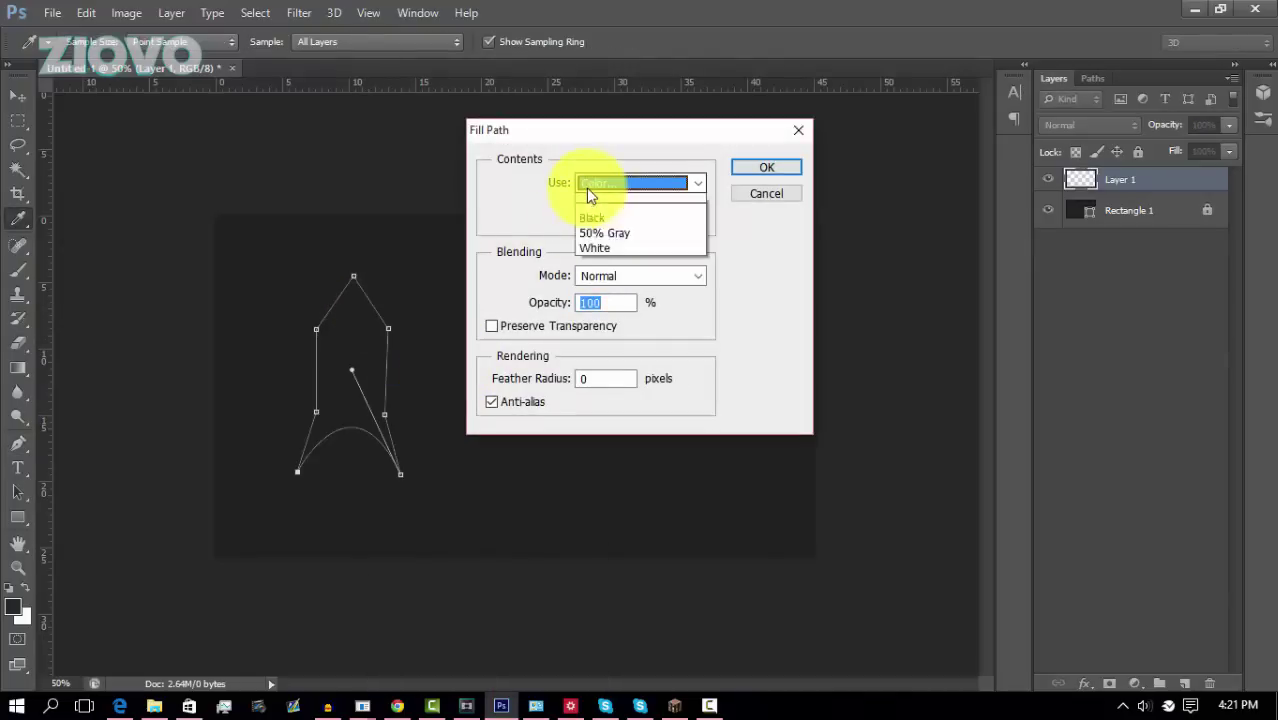
pyautogui.click(612, 232)
pyautogui.moveTo(890, 349)
pyautogui.mouseDown()
pyautogui.moveTo(856, 337)
pyautogui.moveTo(863, 328)
pyautogui.mouseUp()
pyautogui.click(1150, 294)
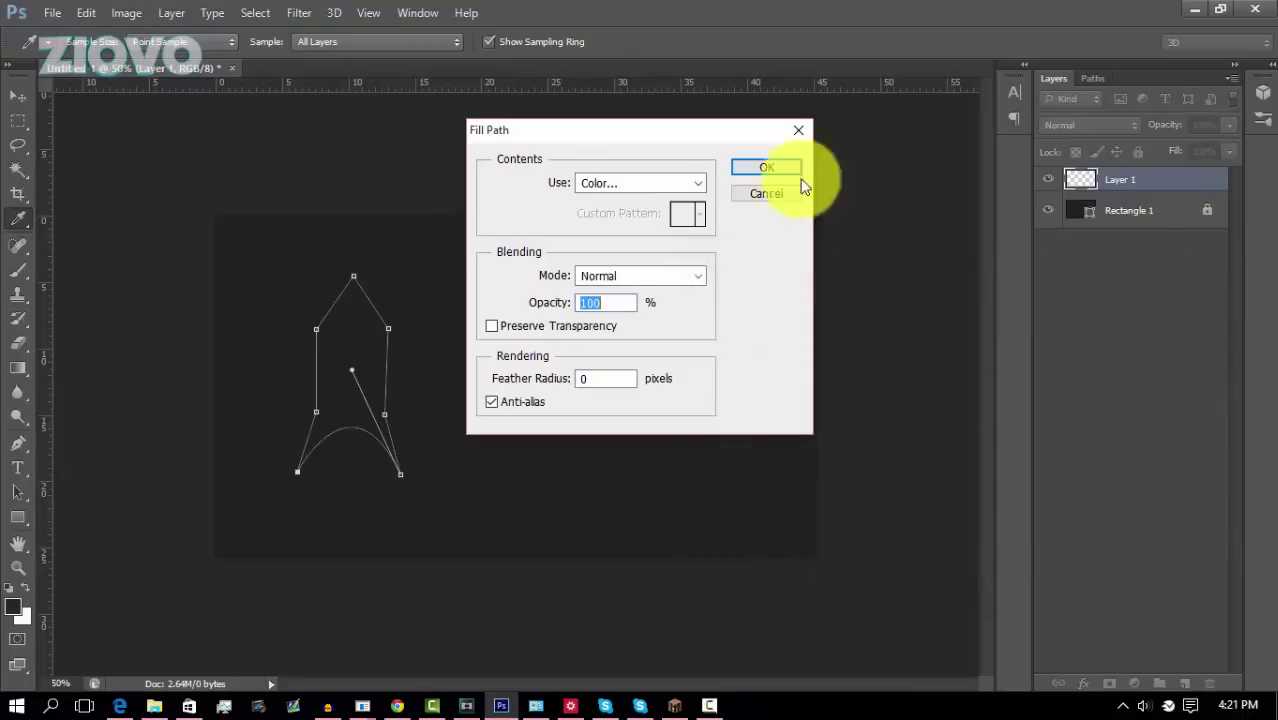
pyautogui.click(768, 168)
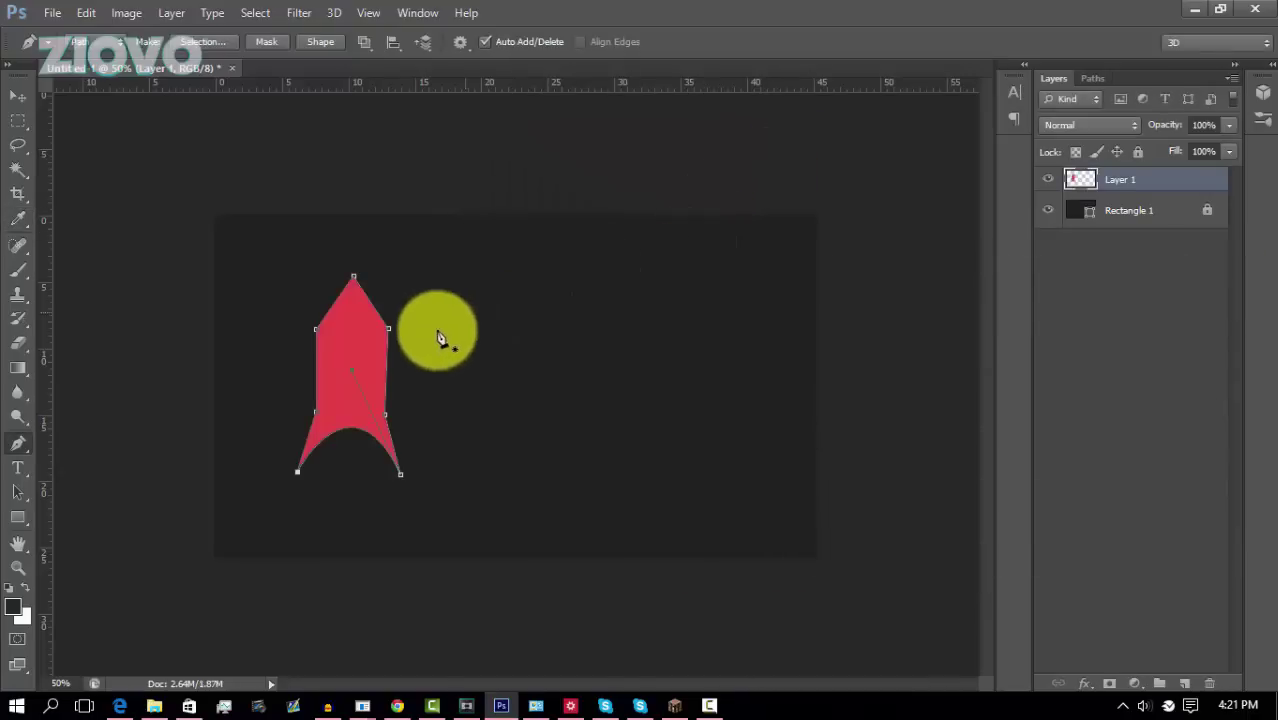
# Step: Delete the path outline from its context menu
pyautogui.rightClick(360, 348)
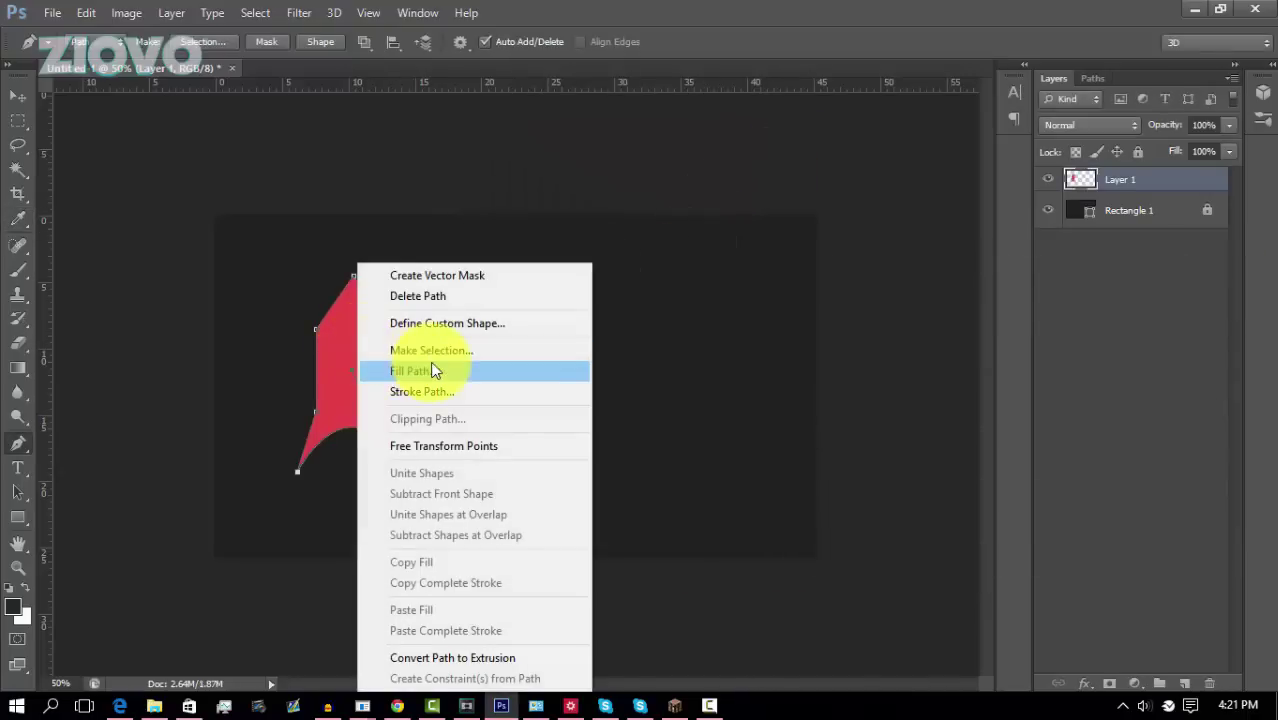
pyautogui.click(452, 297)
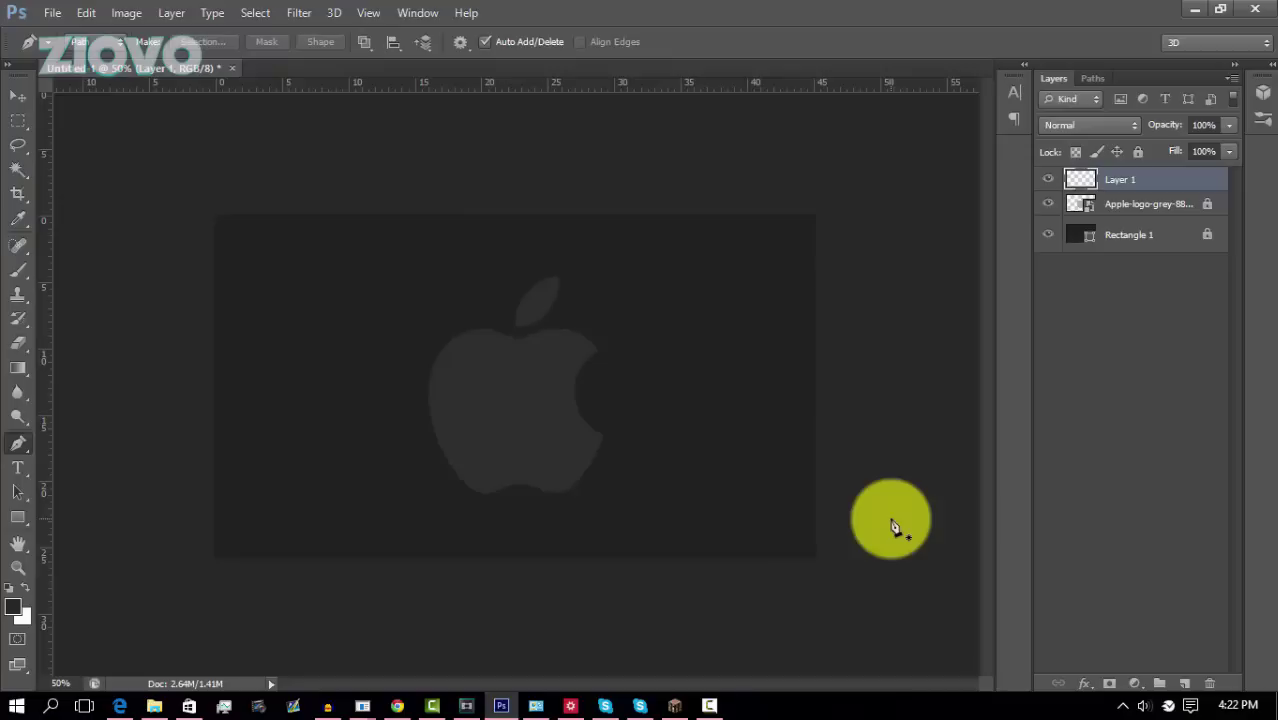
# Step: Zoom the canvas from 50% through 66.67% to 100%
pyautogui.hotkey('ctrl', '+')
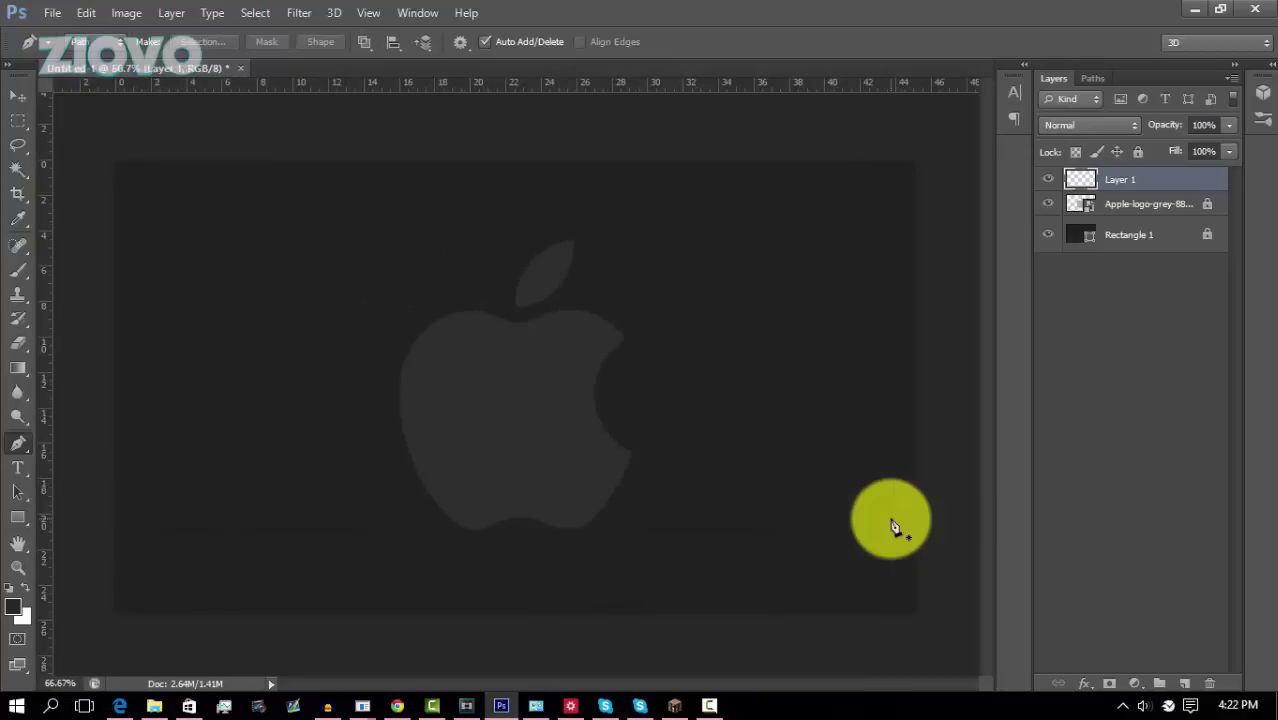
pyautogui.hotkey('ctrl', '+')
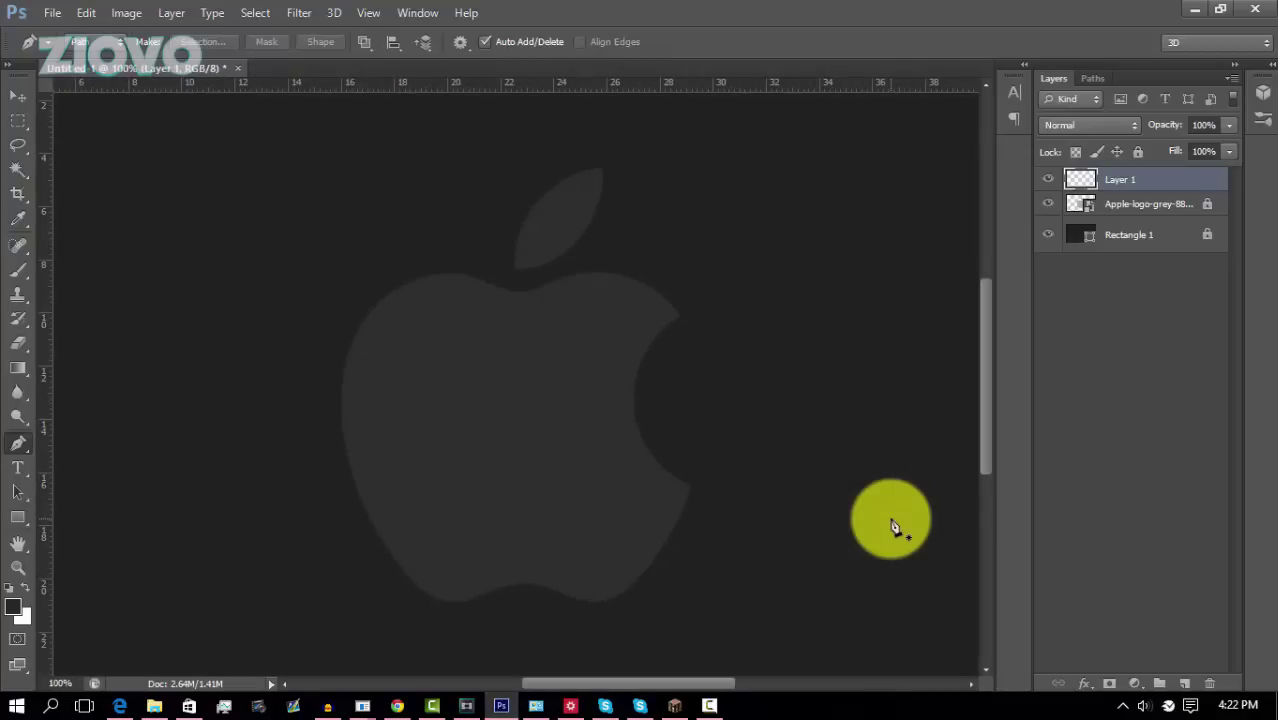